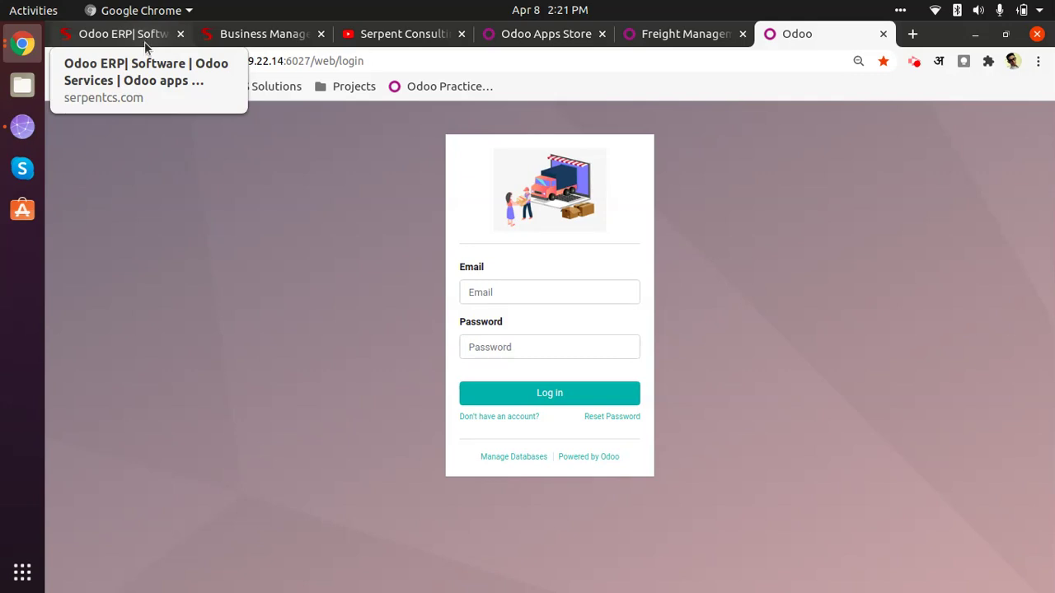
Step: Switch to serpentcs.com and scroll past Why Choose Us, Success Stories and client logos
left_click(146, 43)
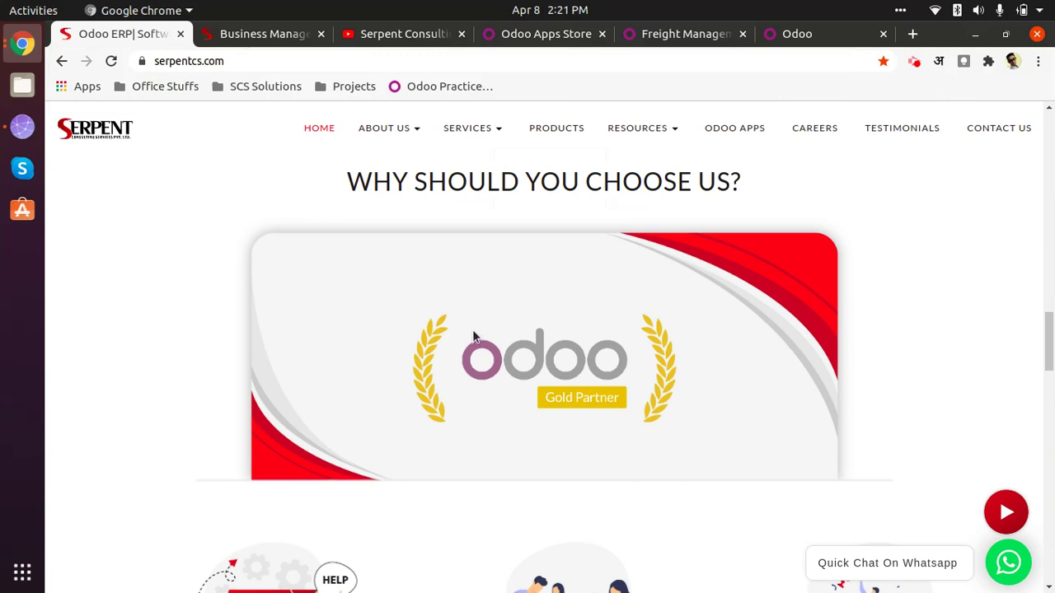
scroll(334, 402, "down", 2)
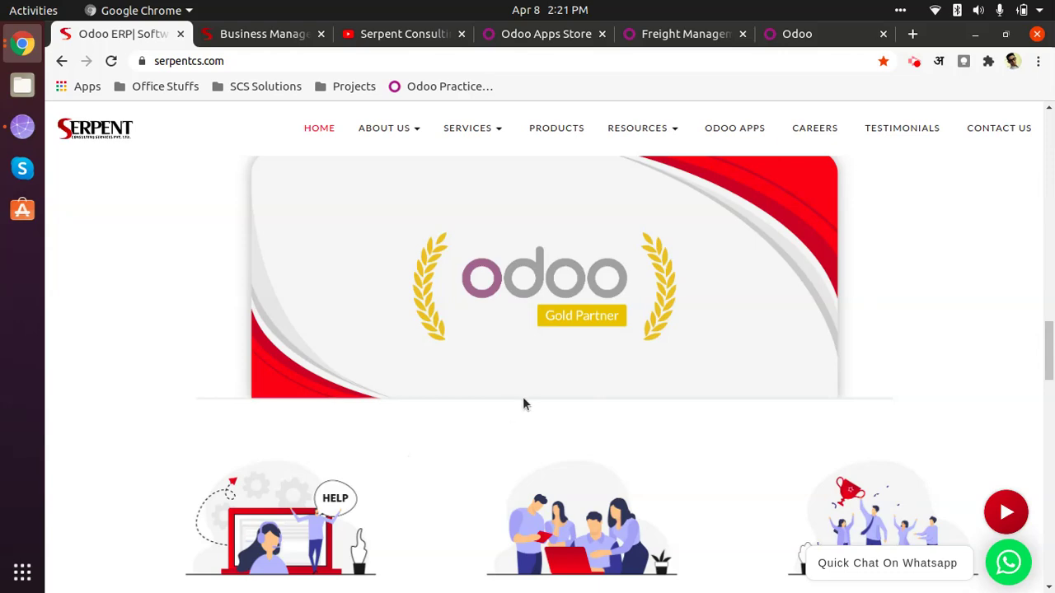
scroll(342, 375, "down", 5)
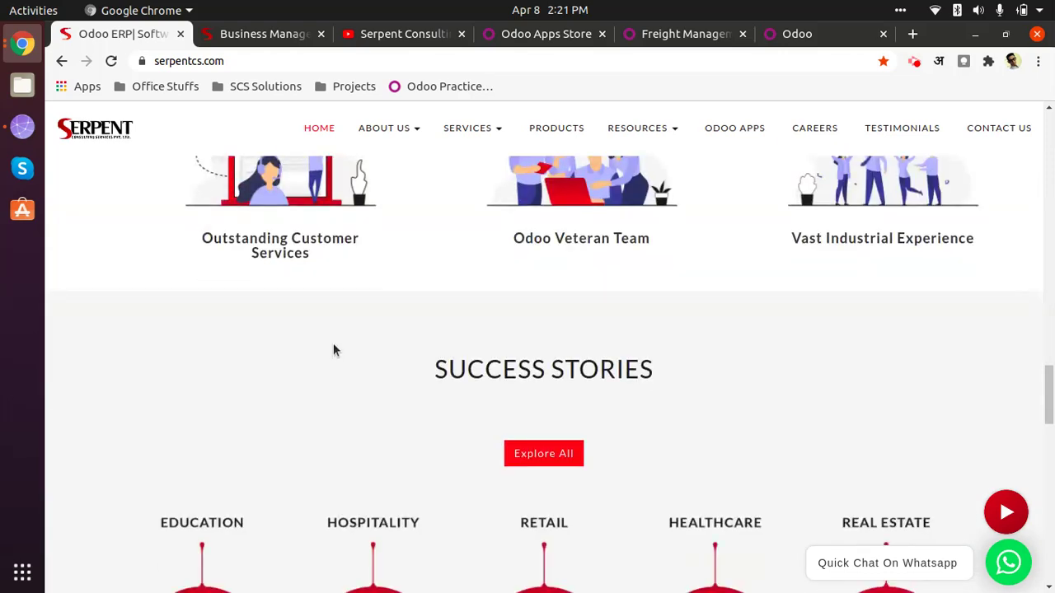
scroll(345, 368, "down", 2)
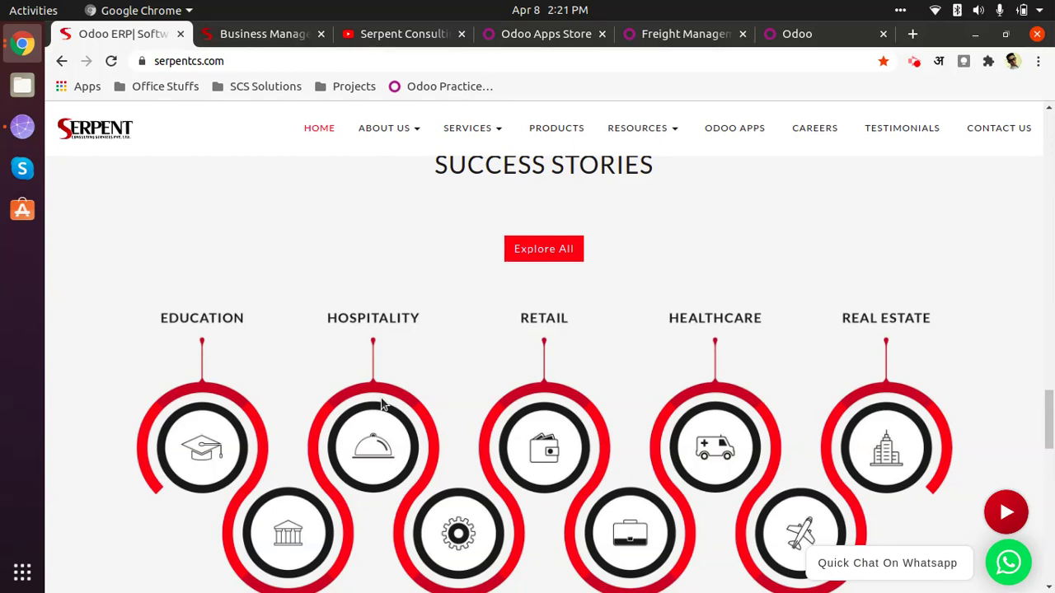
scroll(387, 367, "down", 2)
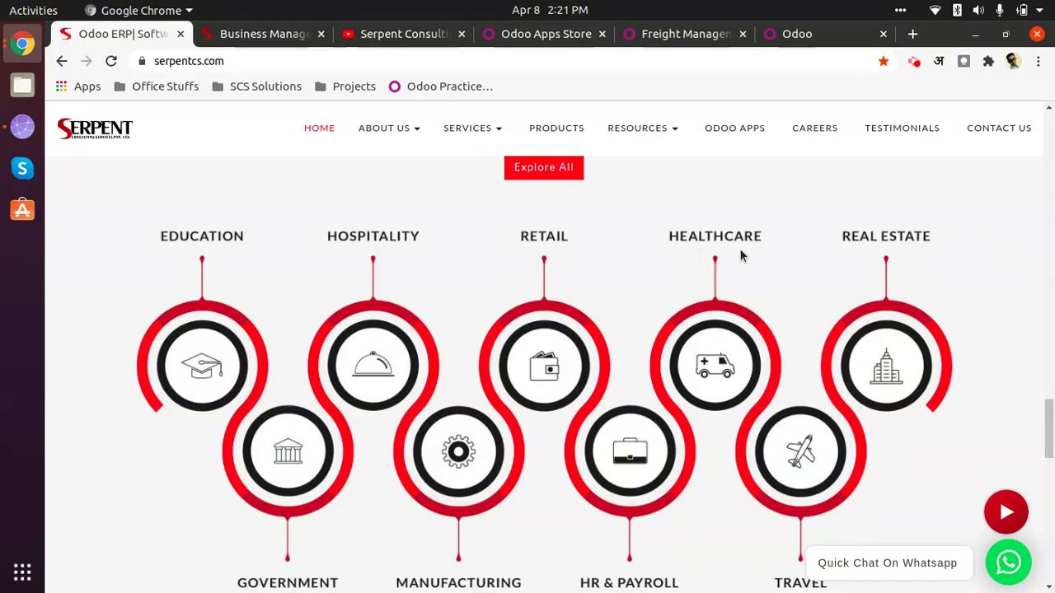
scroll(740, 256, "down", 3)
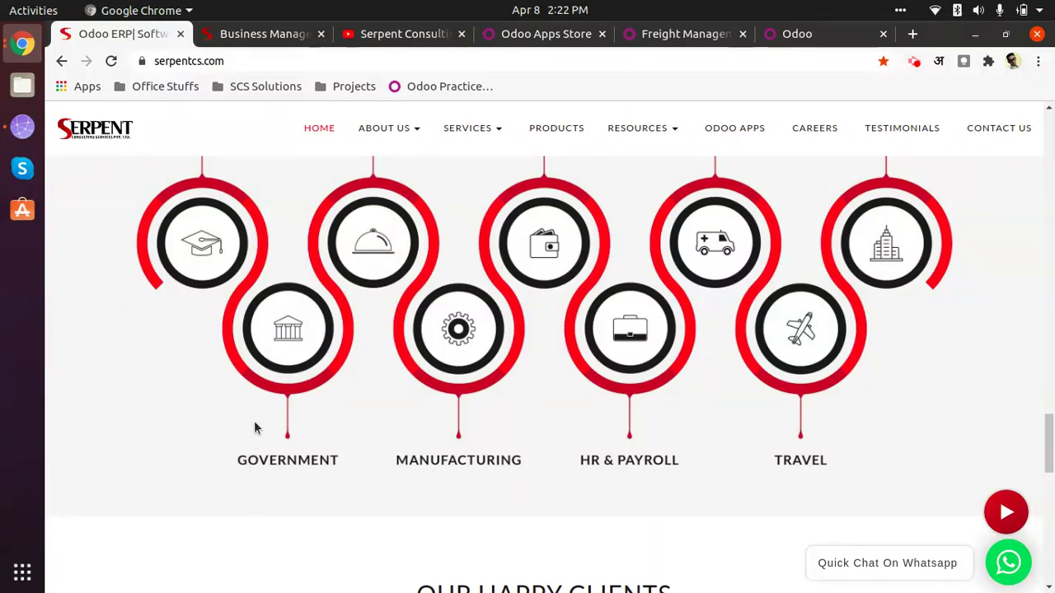
scroll(385, 360, "down", 6)
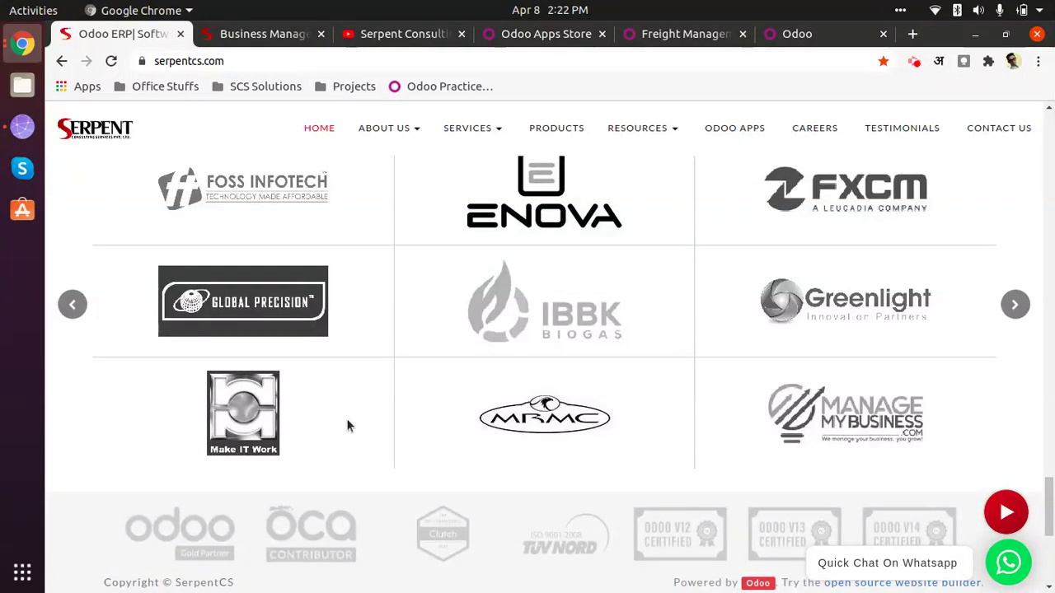
scroll(346, 426, "up", 4)
Step: Scroll to the footer's Useful Links and Connect With Us contact details, revisiting Our Happy Clients
scroll(339, 401, "down", 2)
scroll(397, 394, "down", 5)
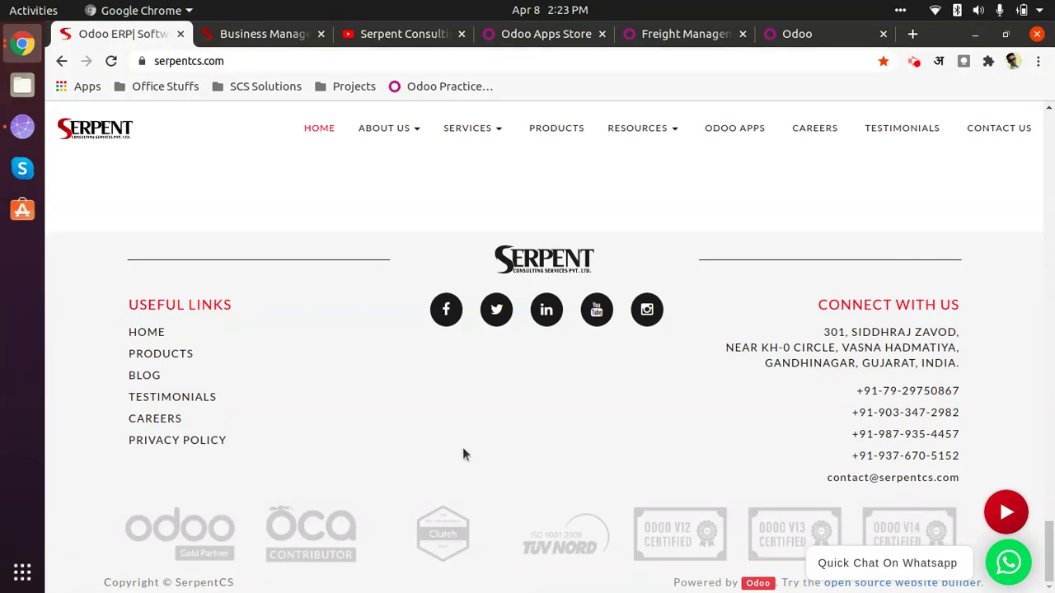
scroll(752, 437, "up", 5)
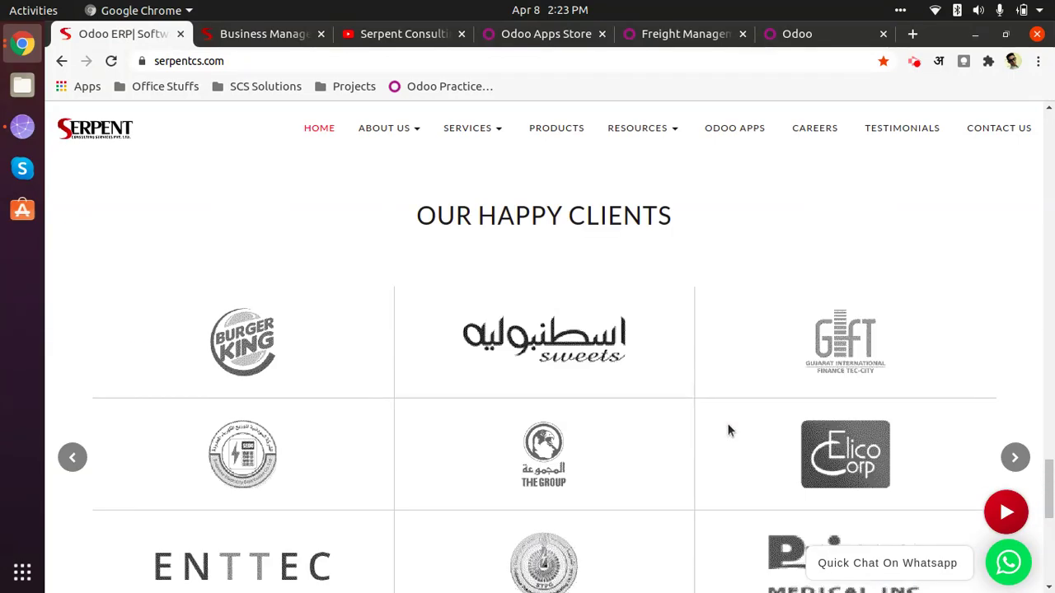
scroll(727, 423, "down", 3)
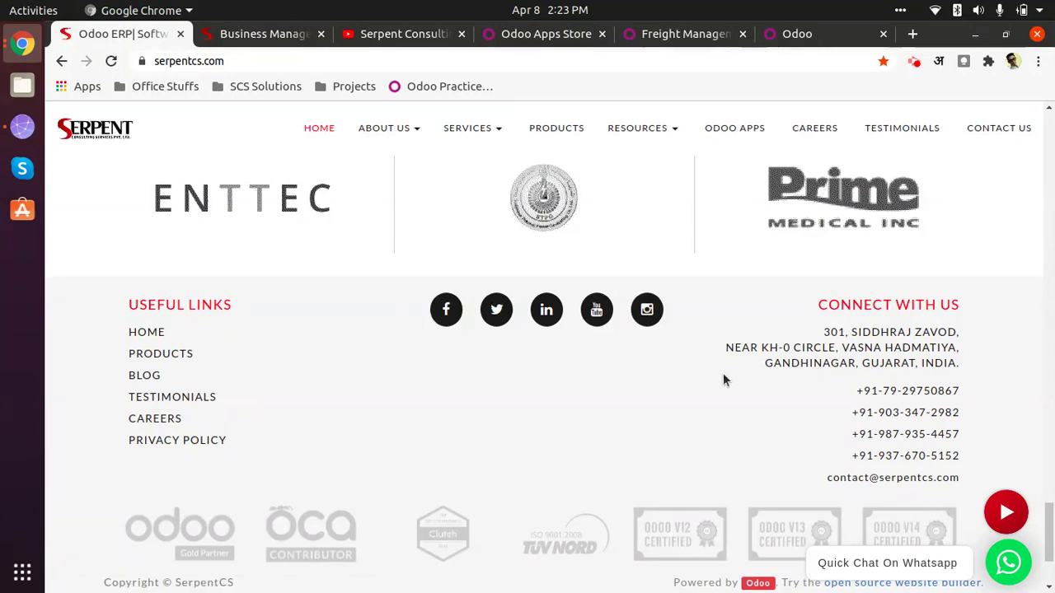
Step: Browse the Serpent Consulting YouTube playlists, then return to the Serpent CS products page
left_click(379, 34)
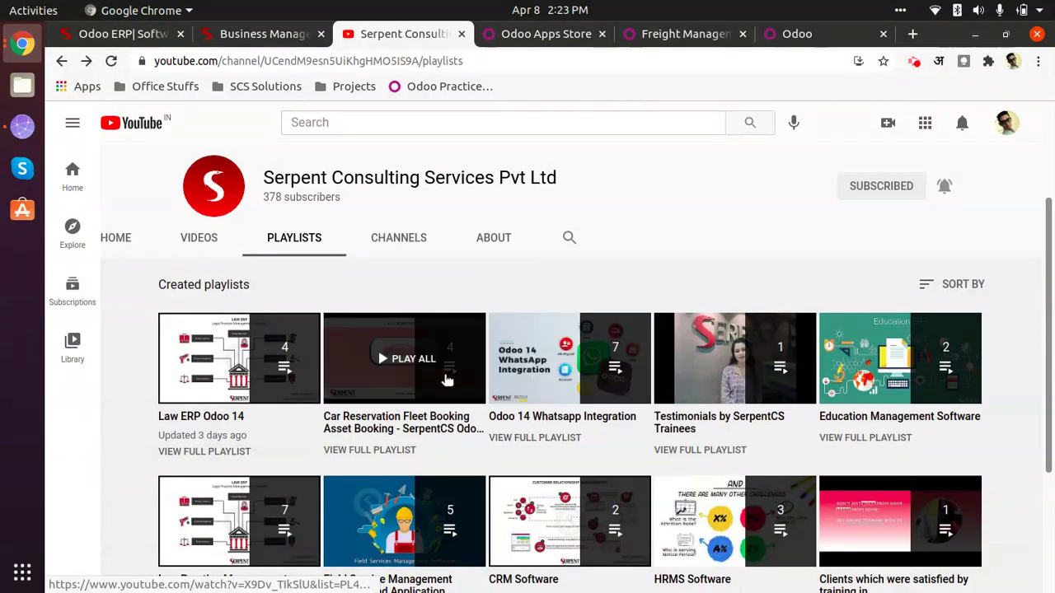
scroll(518, 428, "down", 2)
scroll(518, 429, "down", 2)
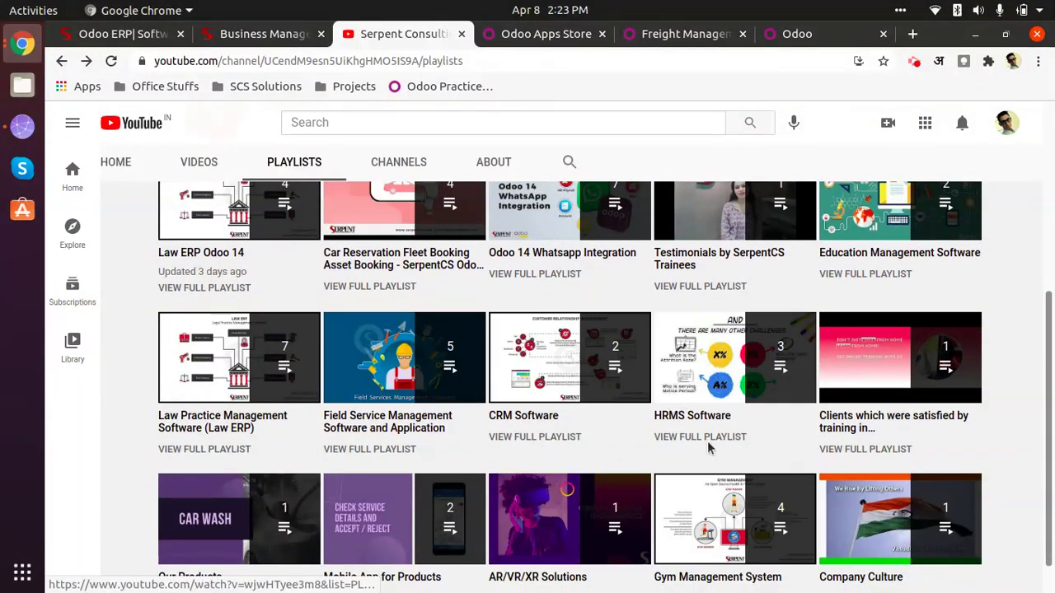
scroll(849, 443, "up", 6)
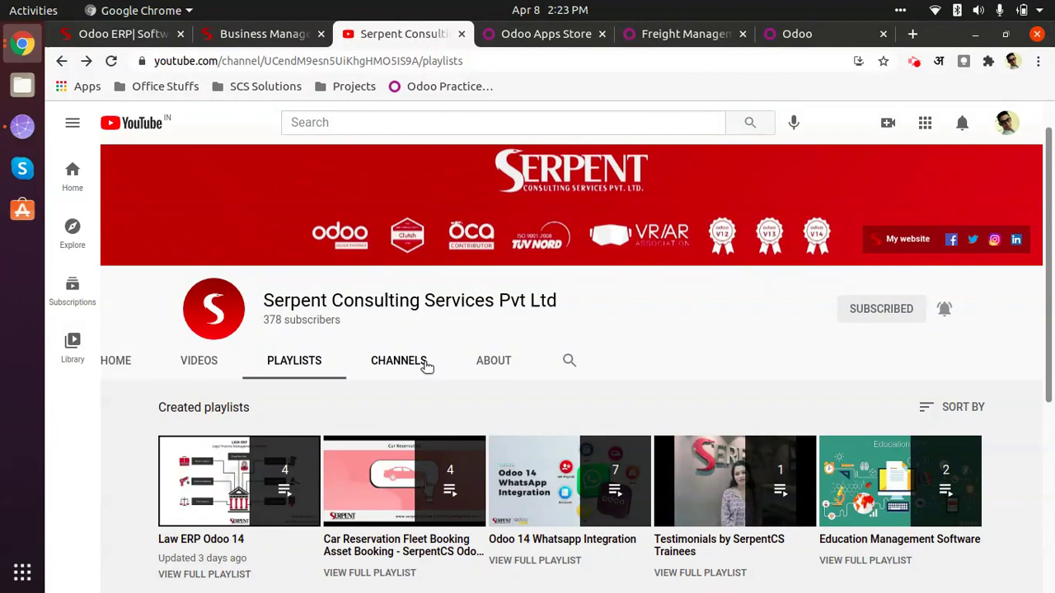
left_click(241, 35)
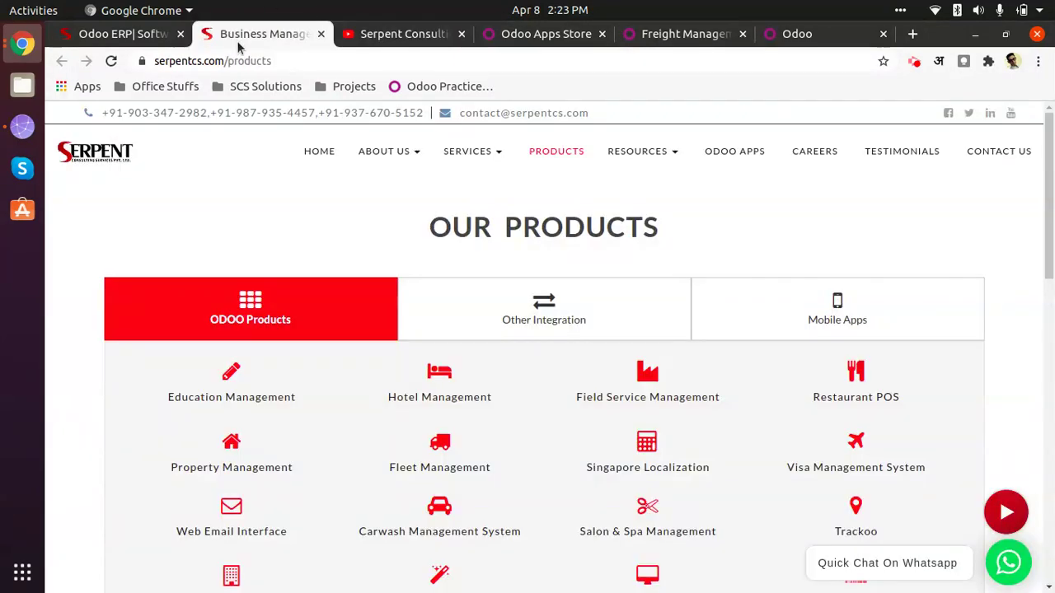
Step: Scroll through the ODOO Products grid from Education Management onward and back to the top
scroll(400, 392, "down", 3)
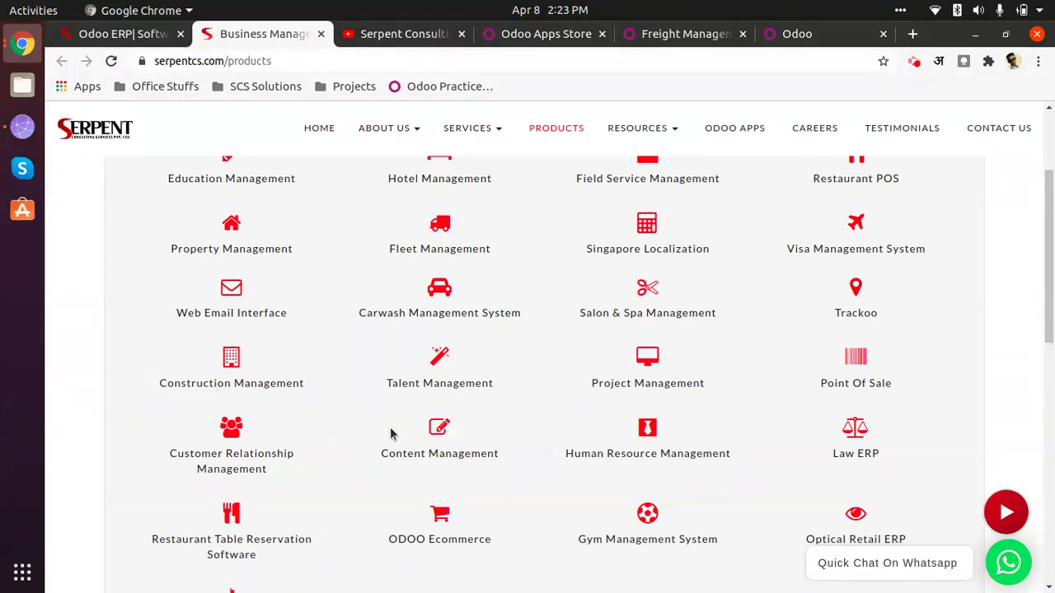
scroll(391, 434, "up", 3)
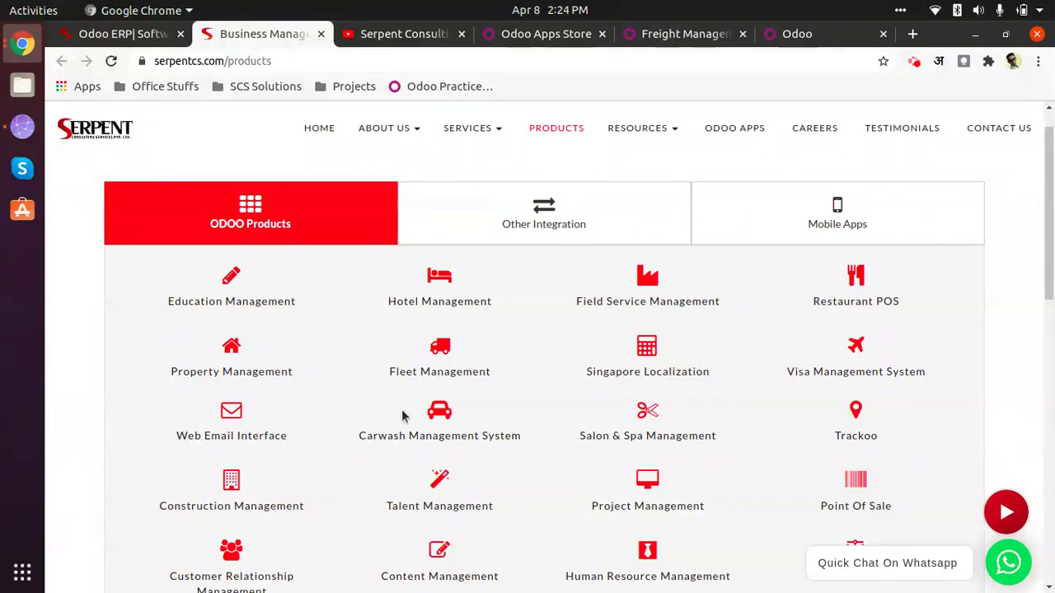
scroll(461, 370, "down", 1)
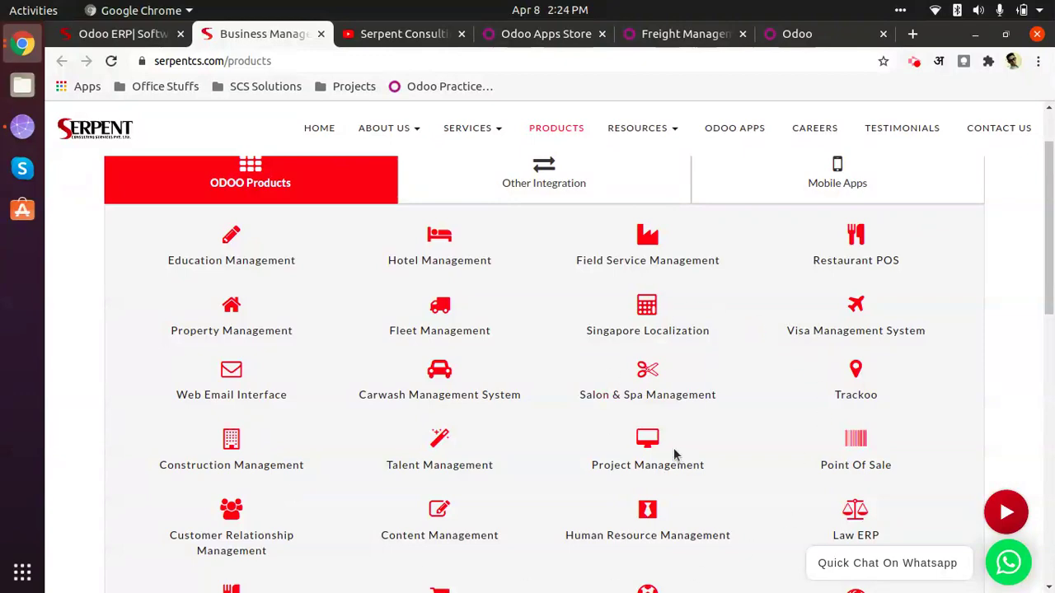
scroll(610, 441, "down", 2)
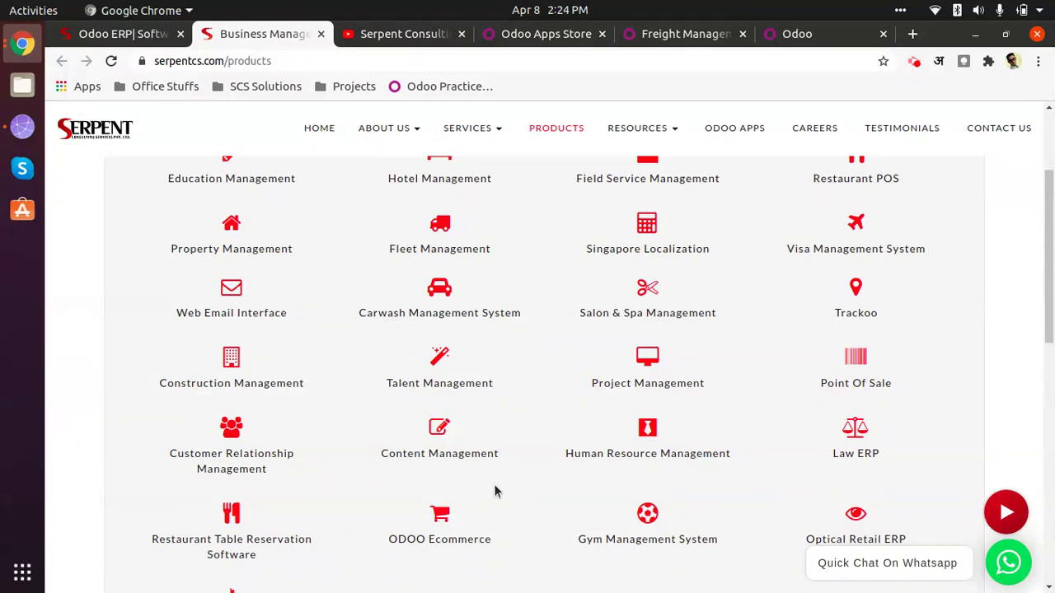
scroll(395, 511, "up", 3)
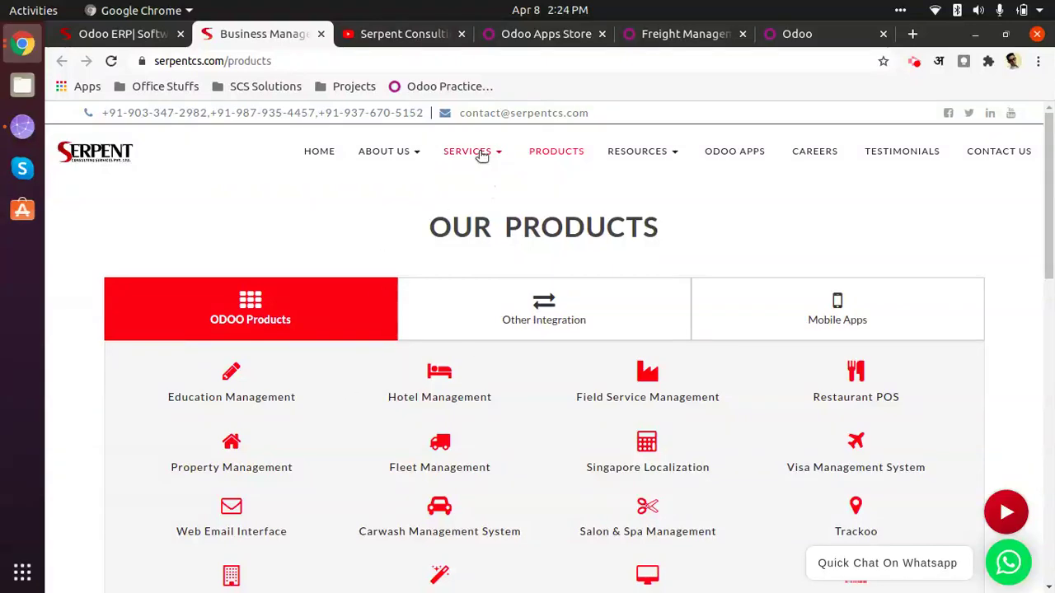
mouse_move(482, 155)
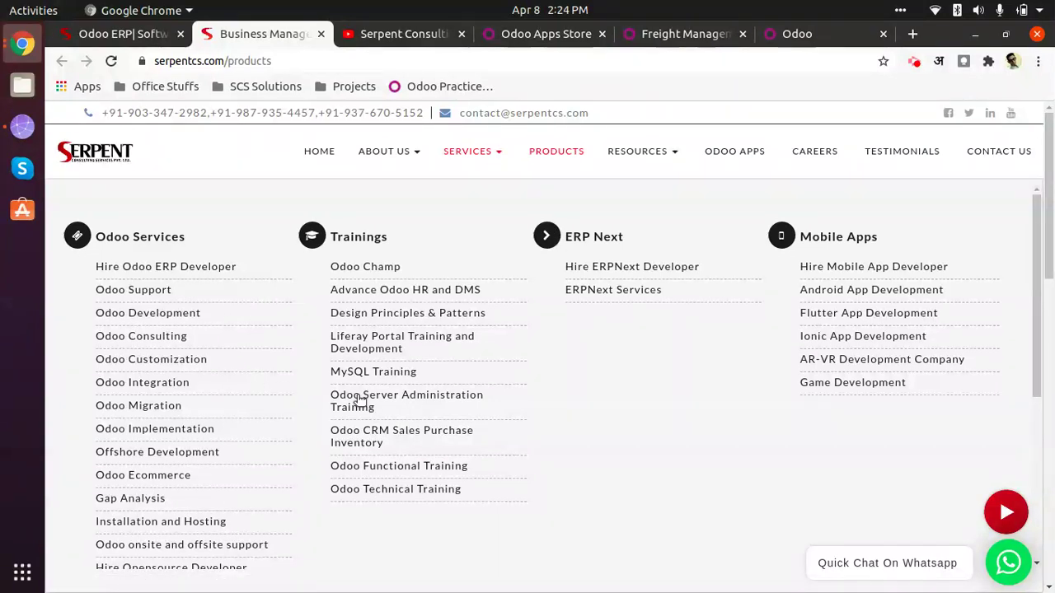
Step: Browse the Serpent Consulting Apps Store listing, including Freight Management at $93.97, then close it
left_click(405, 34)
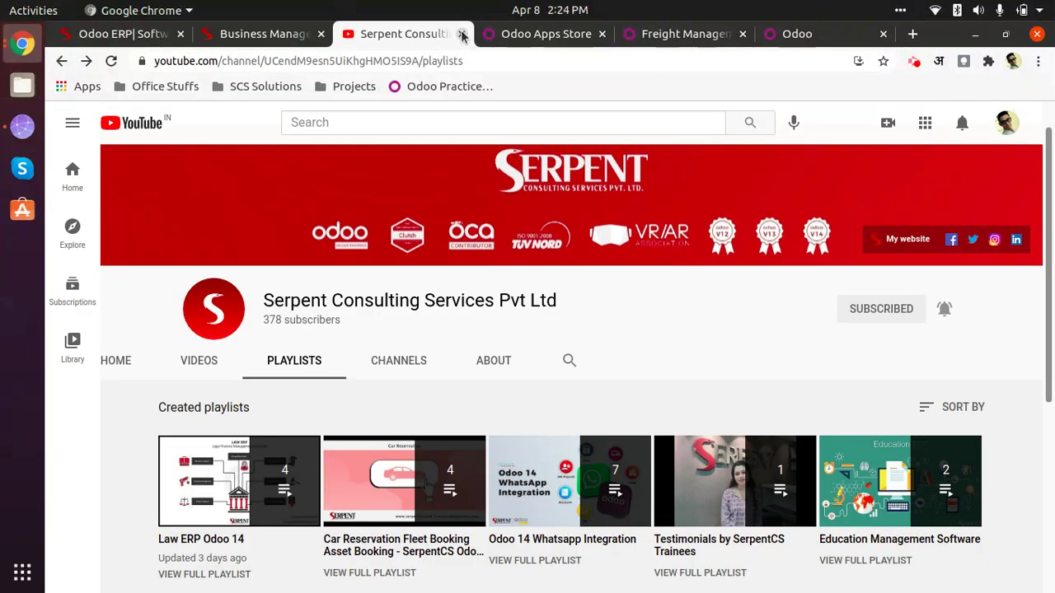
left_click(462, 33)
scroll(365, 395, "down", 2)
scroll(689, 336, "up", 2)
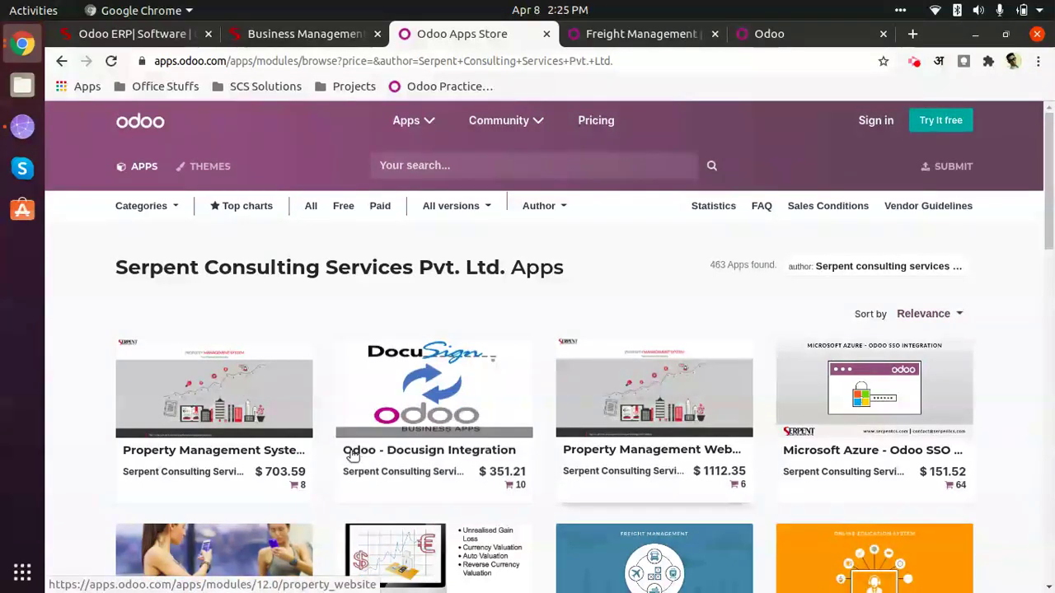
scroll(387, 445, "down", 3)
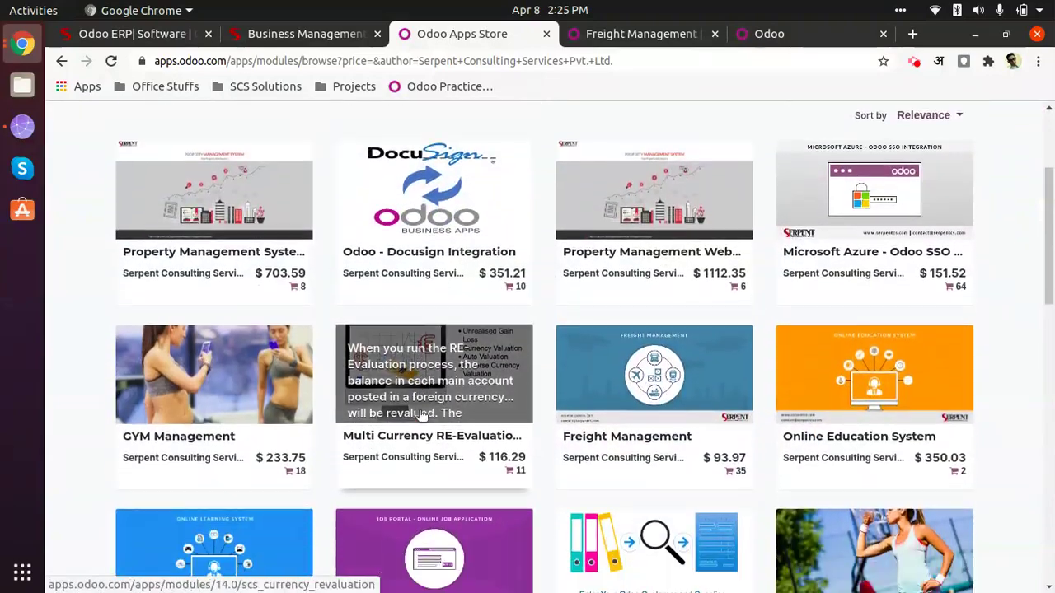
scroll(422, 415, "down", 2)
scroll(577, 420, "up", 3)
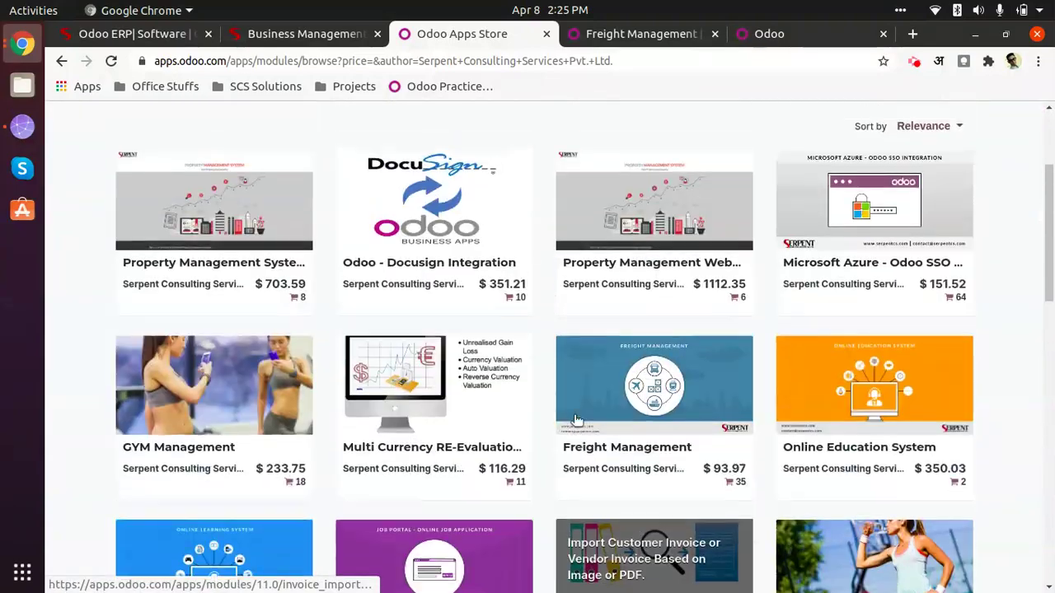
scroll(577, 420, "up", 3)
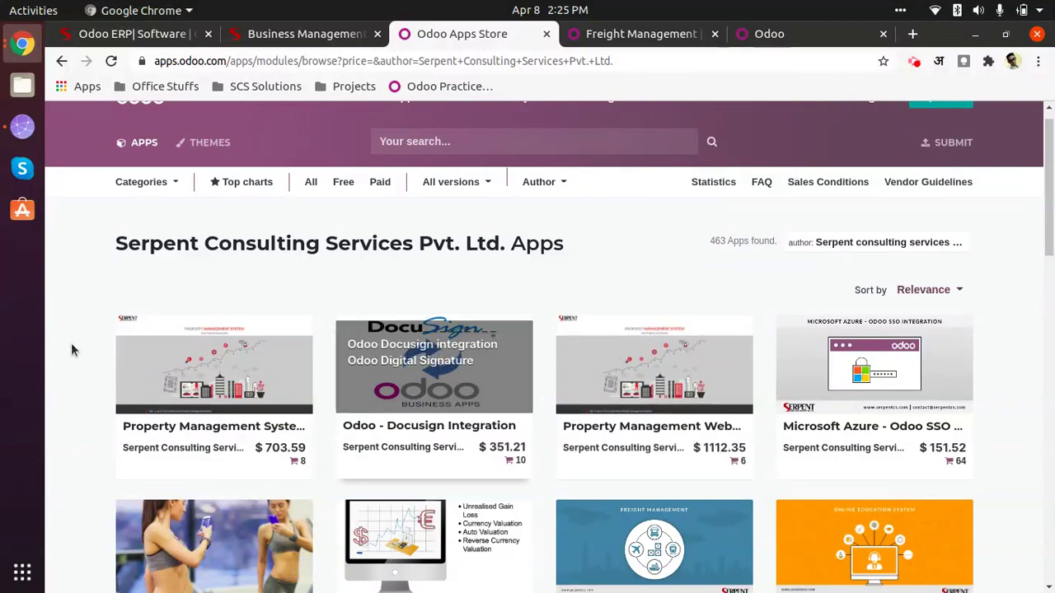
scroll(375, 362, "down", 3)
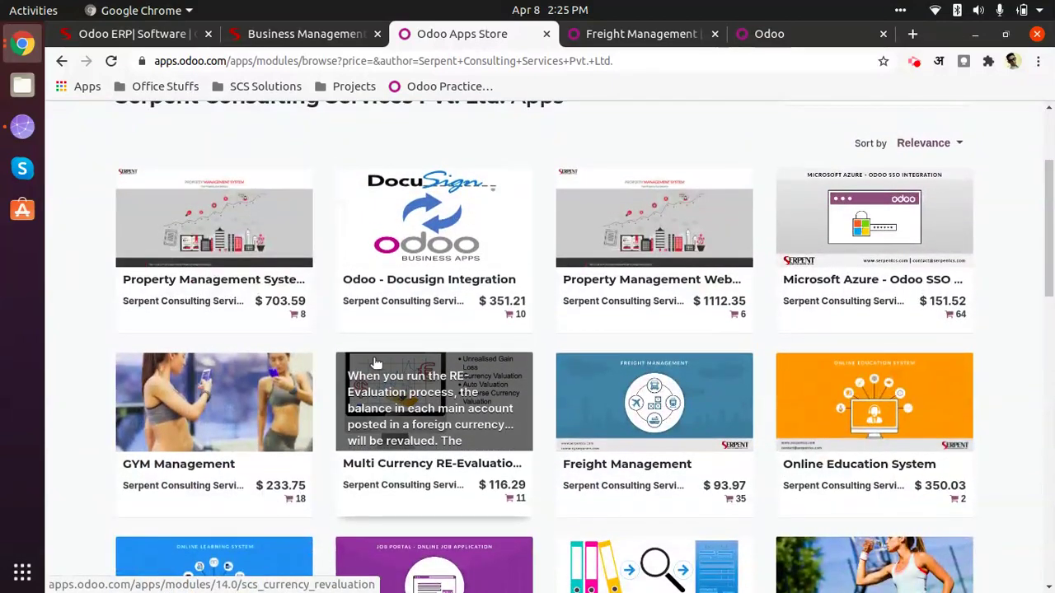
scroll(375, 363, "down", 12)
scroll(385, 380, "up", 9)
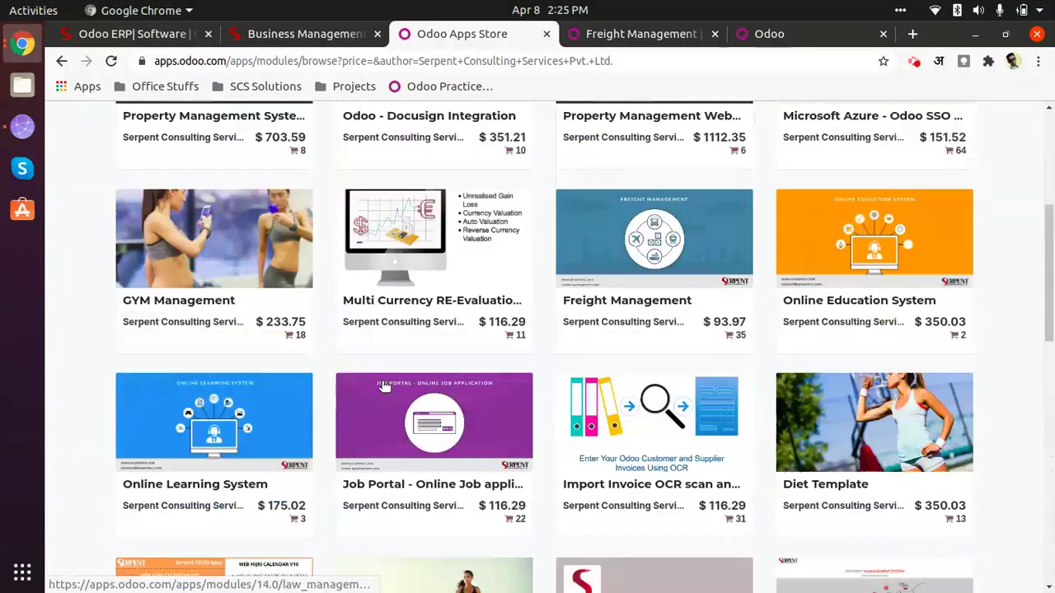
scroll(385, 380, "up", 5)
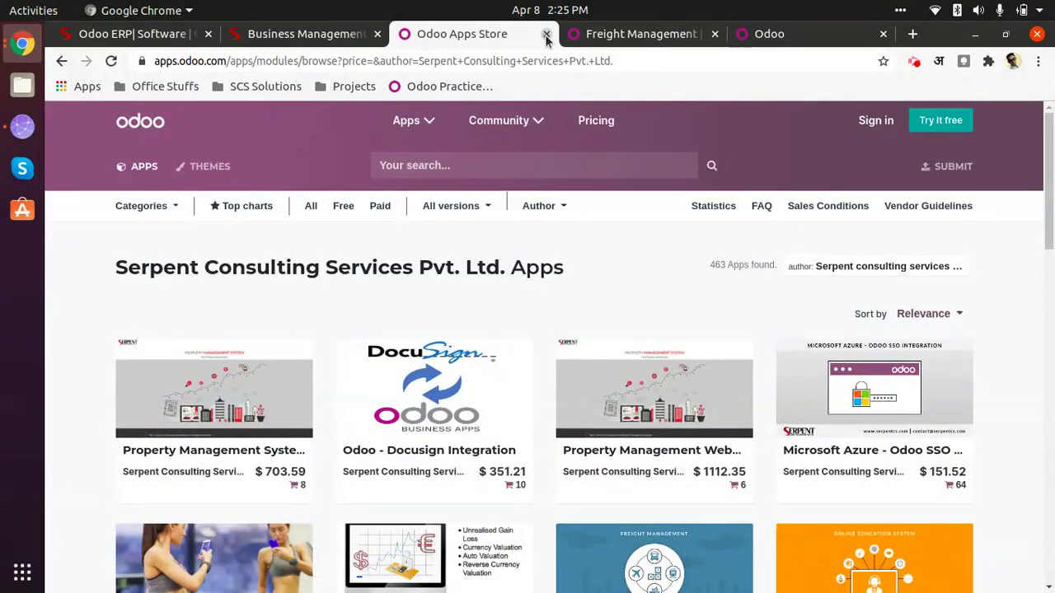
left_click(546, 35)
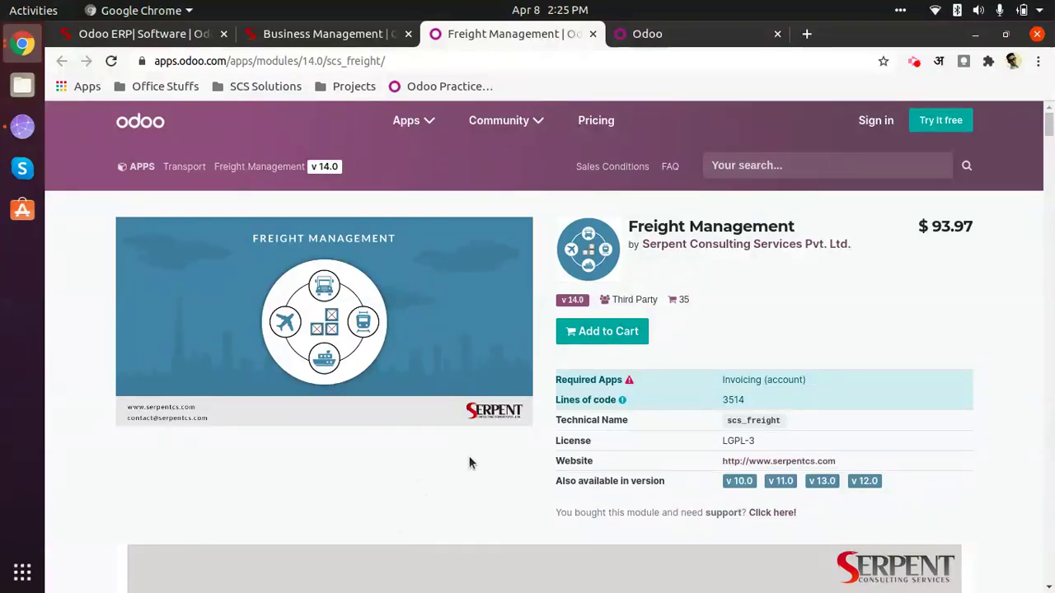
Step: Scroll down through the Freight Management v14.0 module page description
scroll(524, 462, "down", 5)
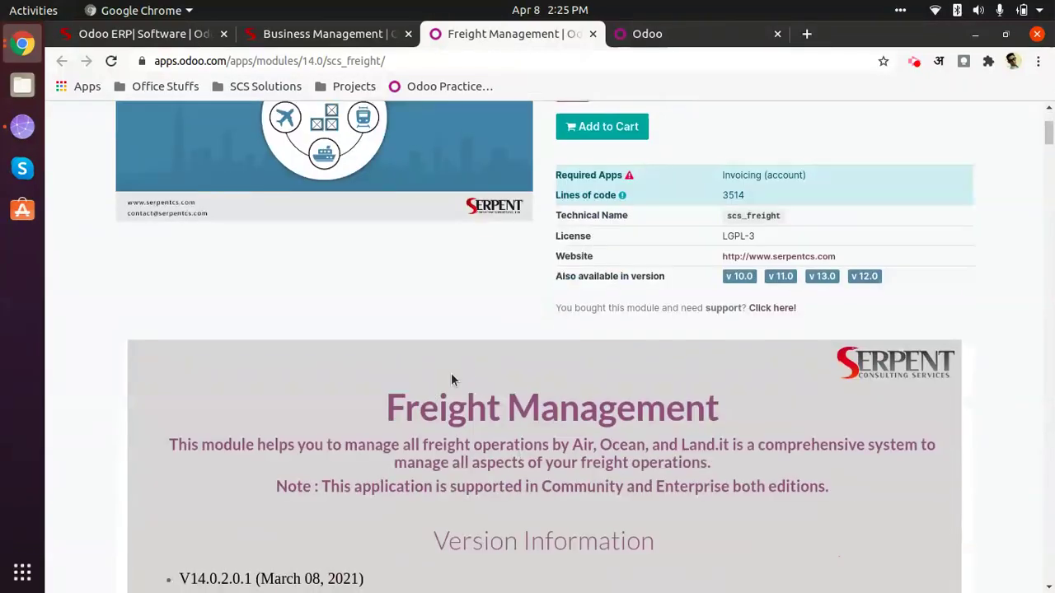
scroll(494, 391, "up", 4)
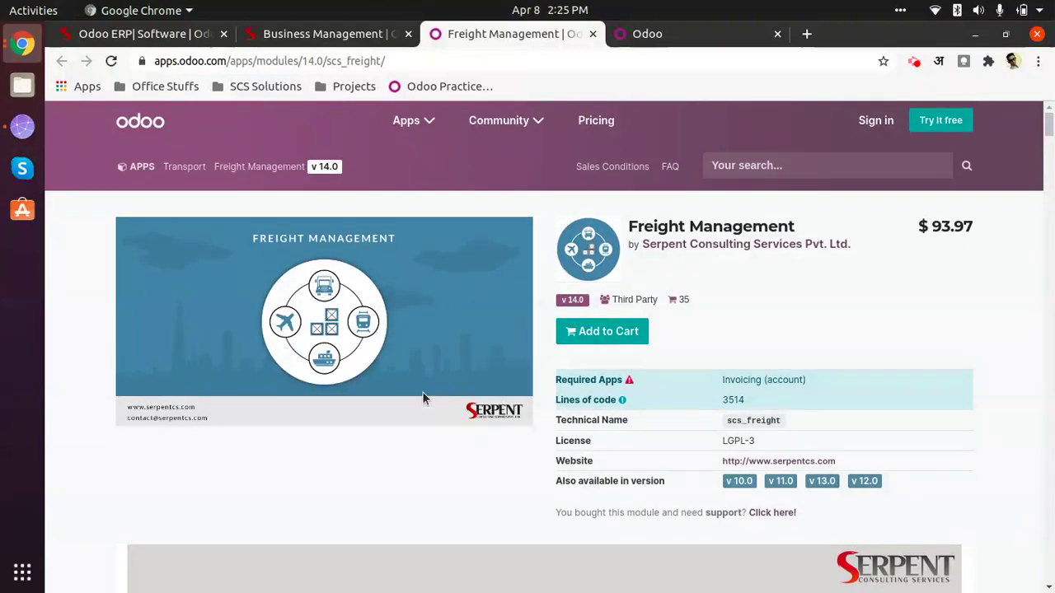
scroll(435, 435, "down", 5)
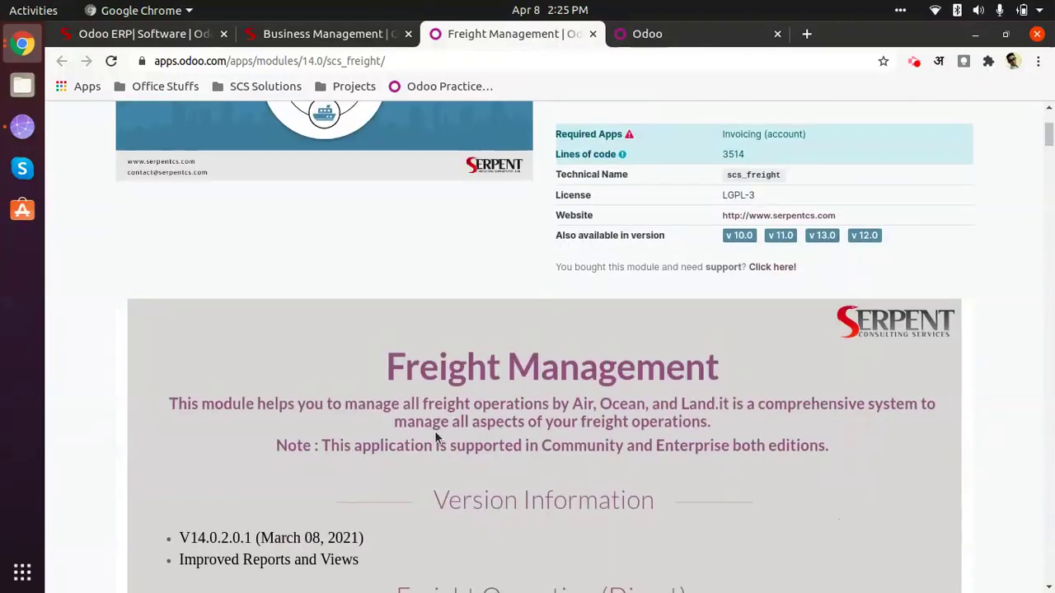
scroll(452, 433, "up", 5)
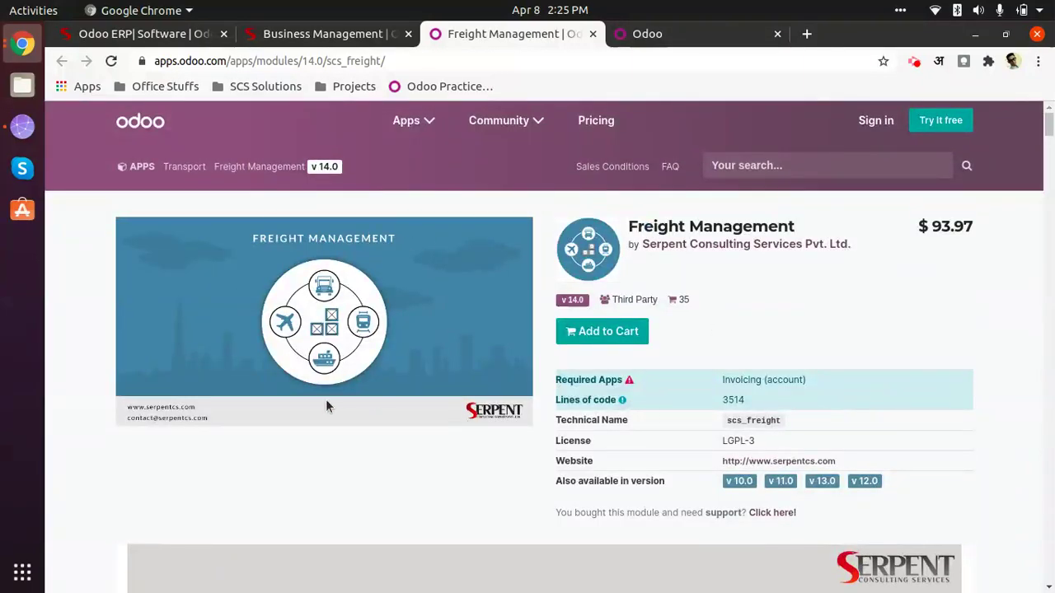
scroll(410, 463, "down", 7)
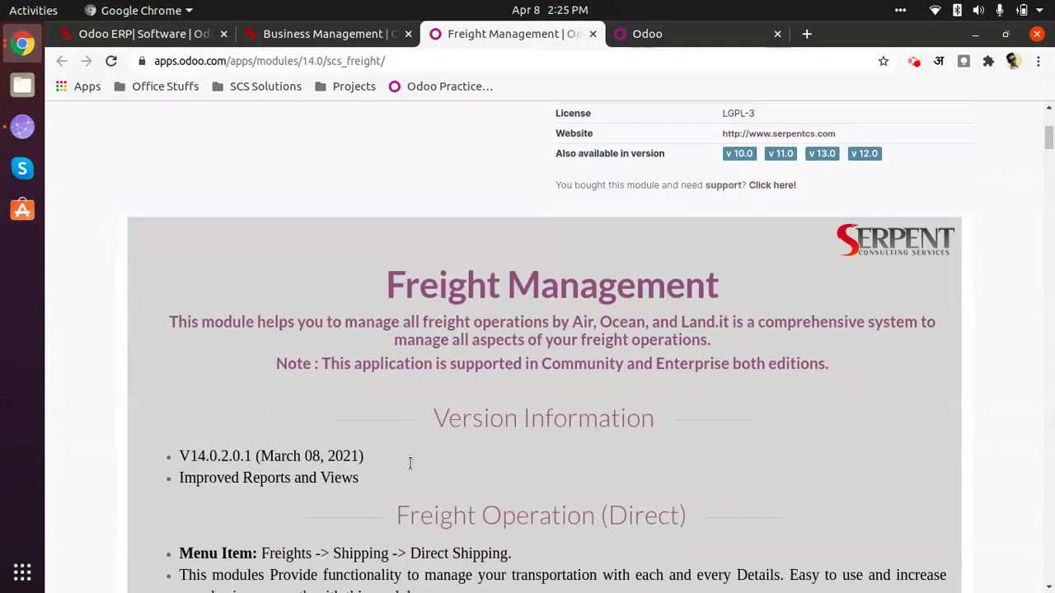
scroll(409, 461, "down", 5)
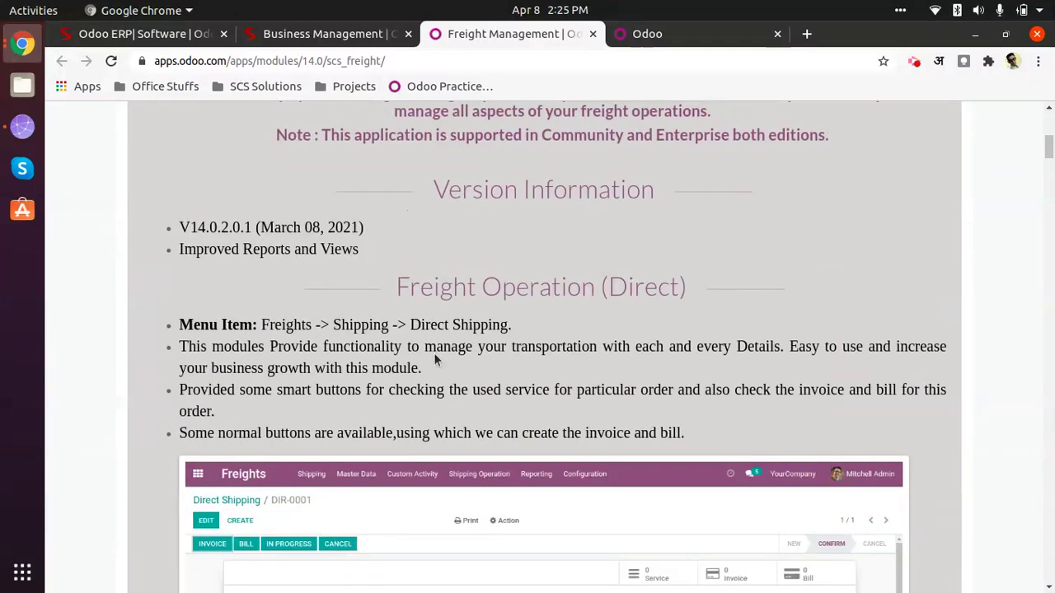
scroll(392, 341, "down", 9)
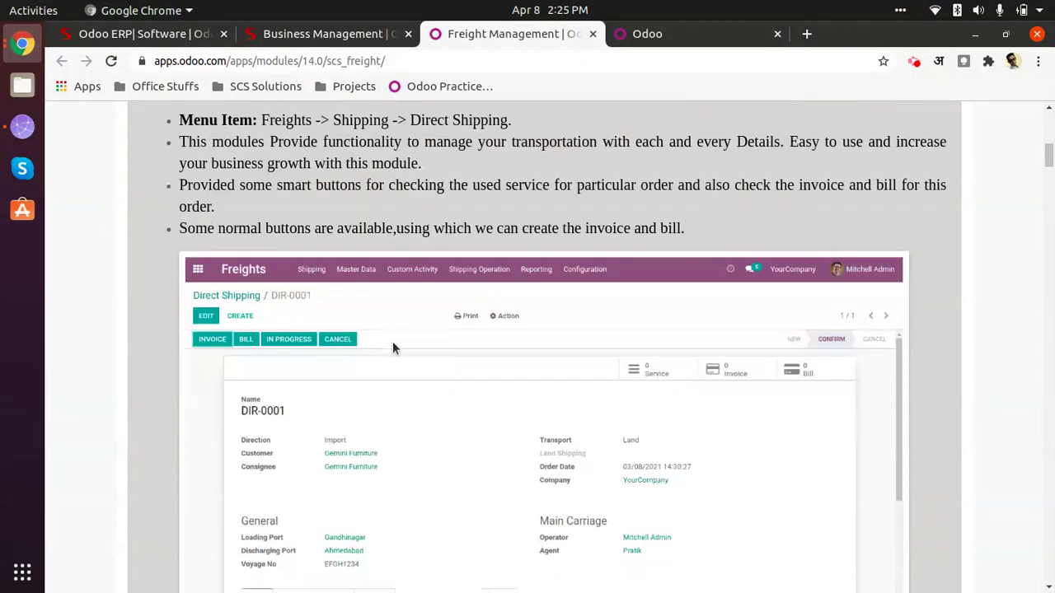
scroll(394, 345, "down", 20)
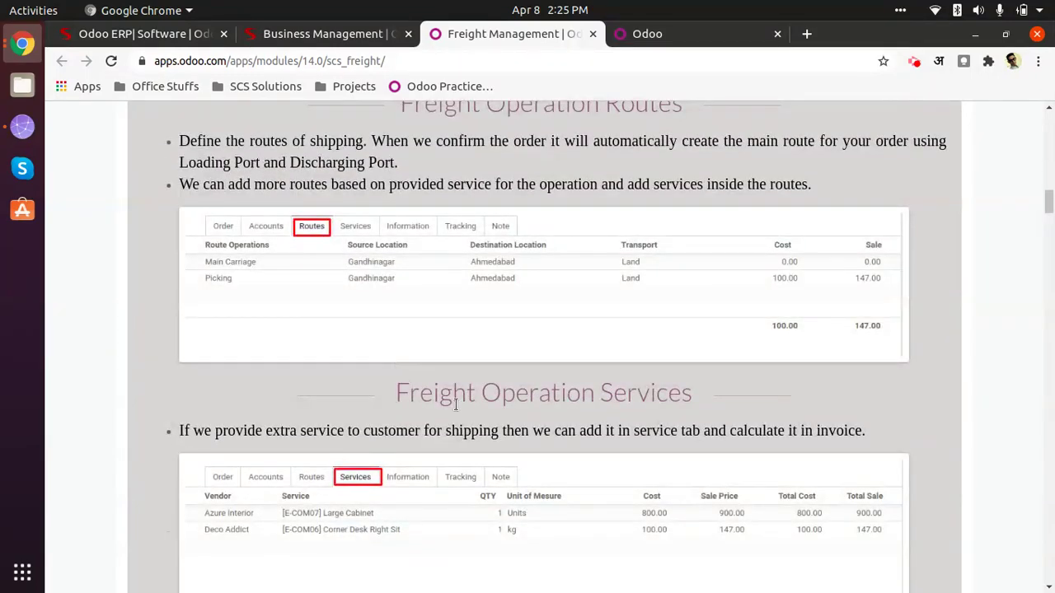
scroll(396, 344, "down", 9)
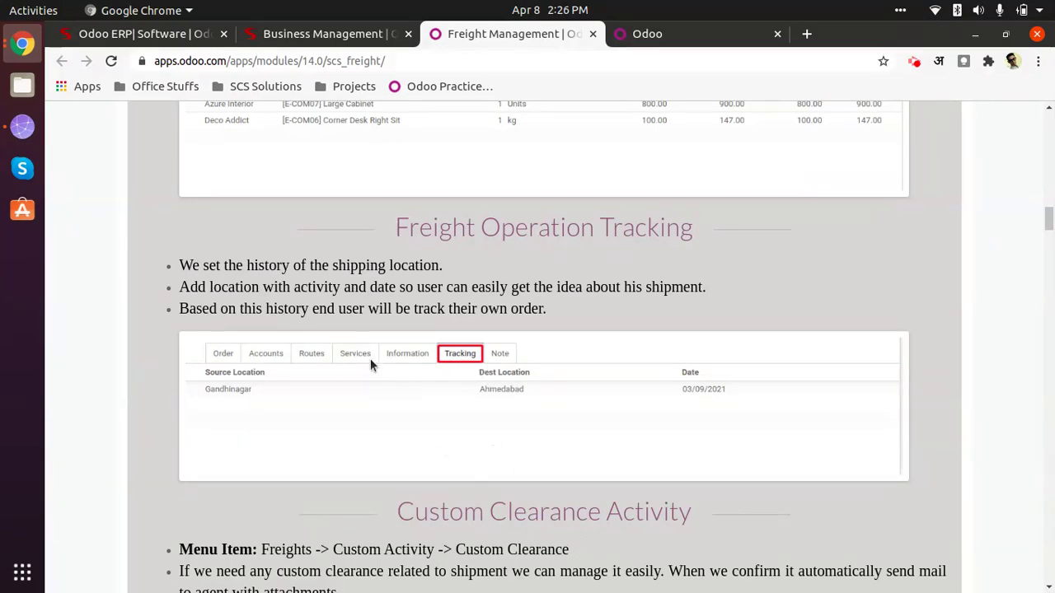
scroll(442, 396, "down", 13)
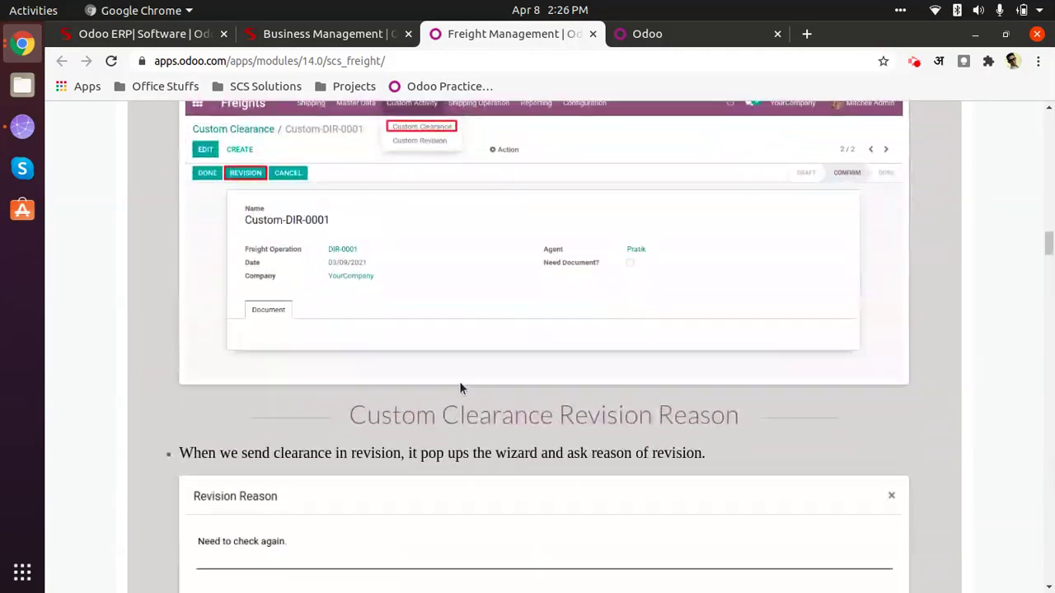
scroll(459, 387, "down", 4)
Step: Review the rest of the Freight Management page, then close it to reach the Odoo login
left_click_drag(1049, 251, 1049, 116)
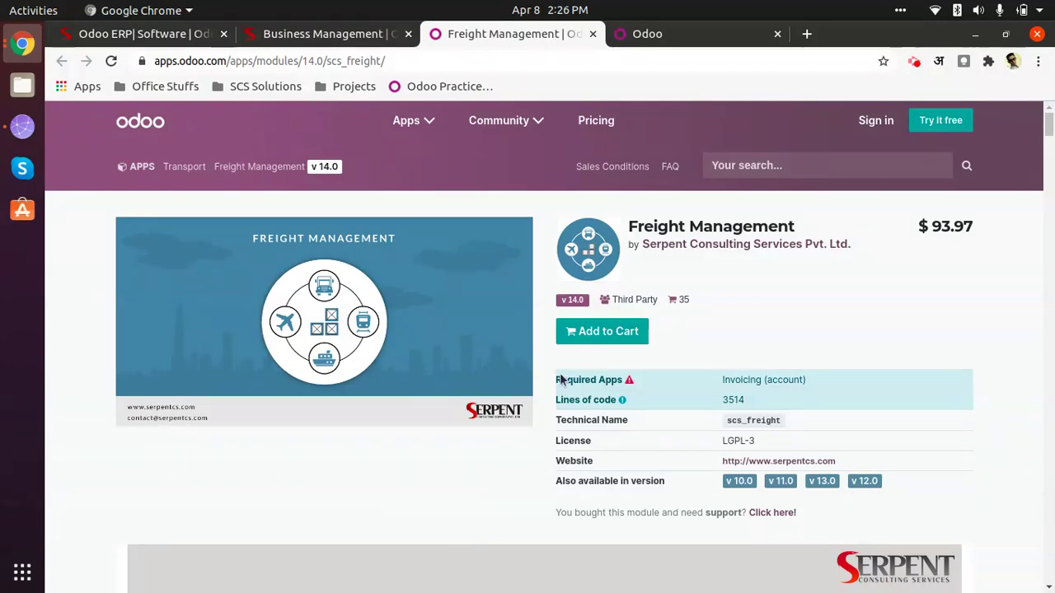
scroll(420, 495, "down", 5)
scroll(443, 399, "up", 1)
scroll(453, 426, "up", 4)
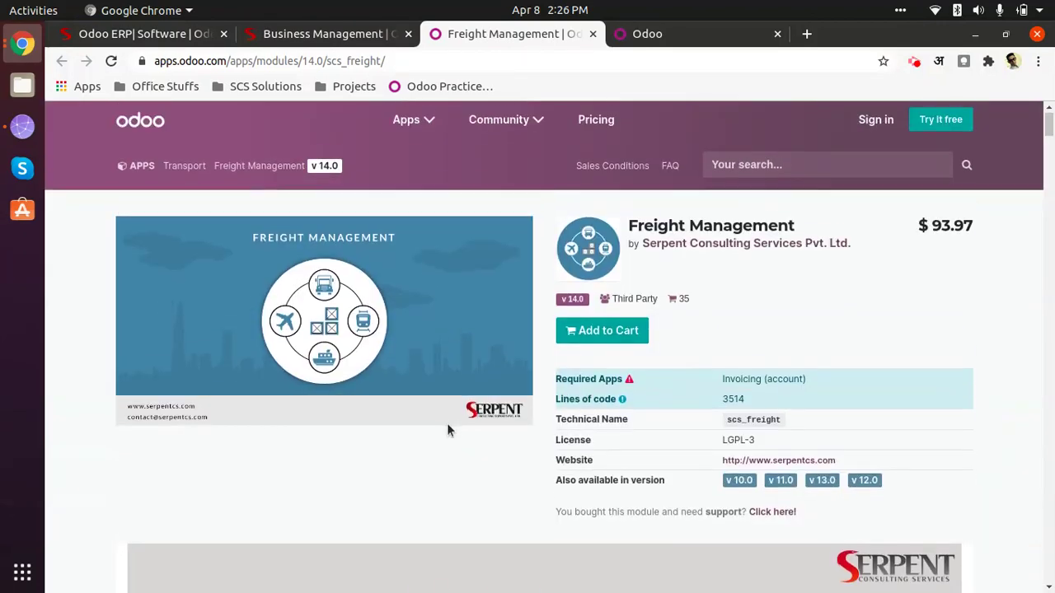
scroll(487, 413, "down", 3)
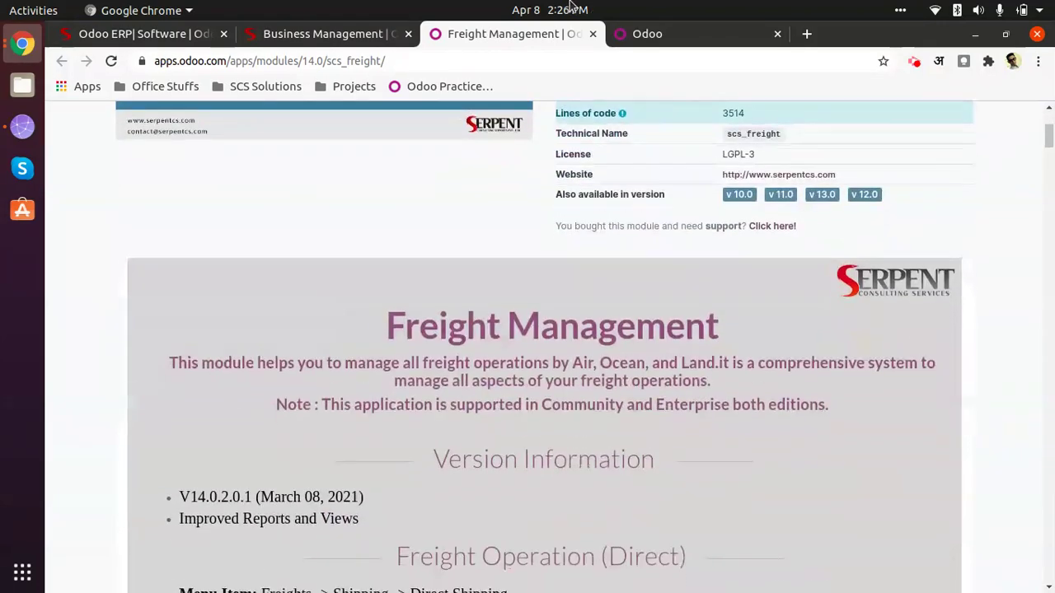
left_click(591, 33)
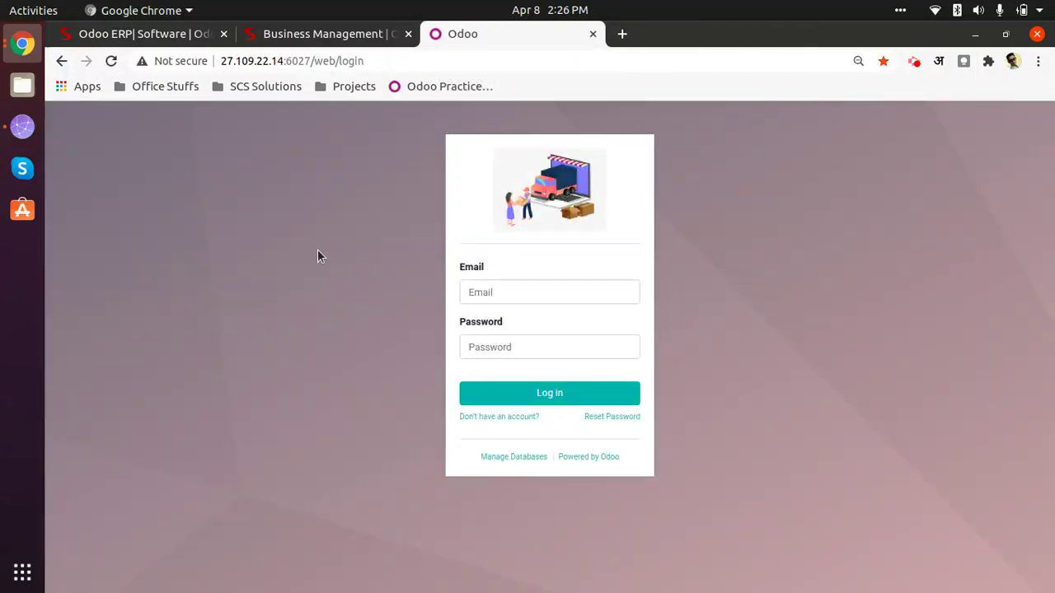
Step: Log into Odoo with the admin login and password, then open the Freights app
left_click(485, 289)
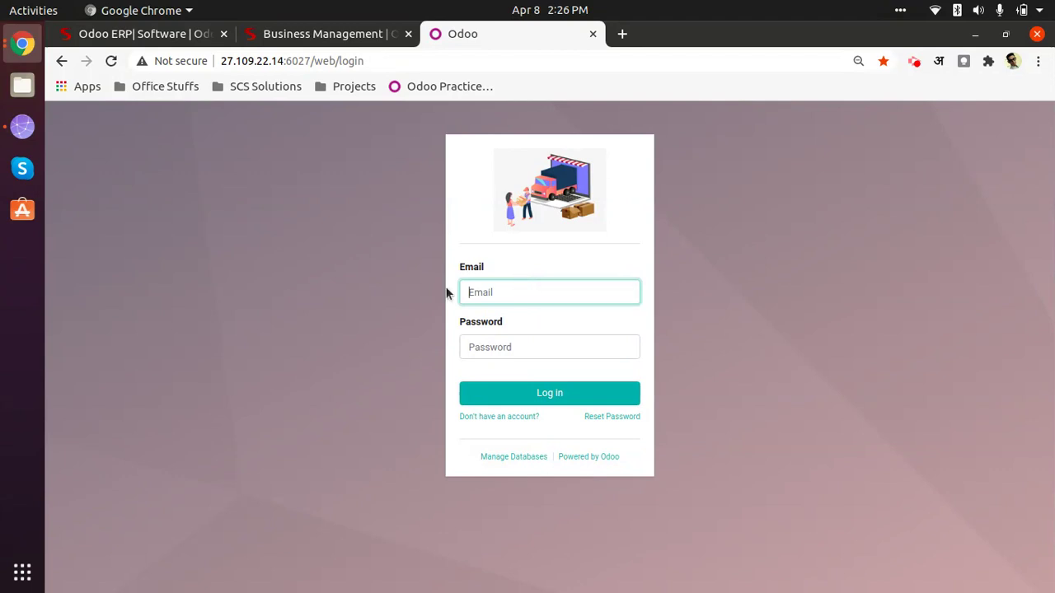
type("admin")
key("Tab")
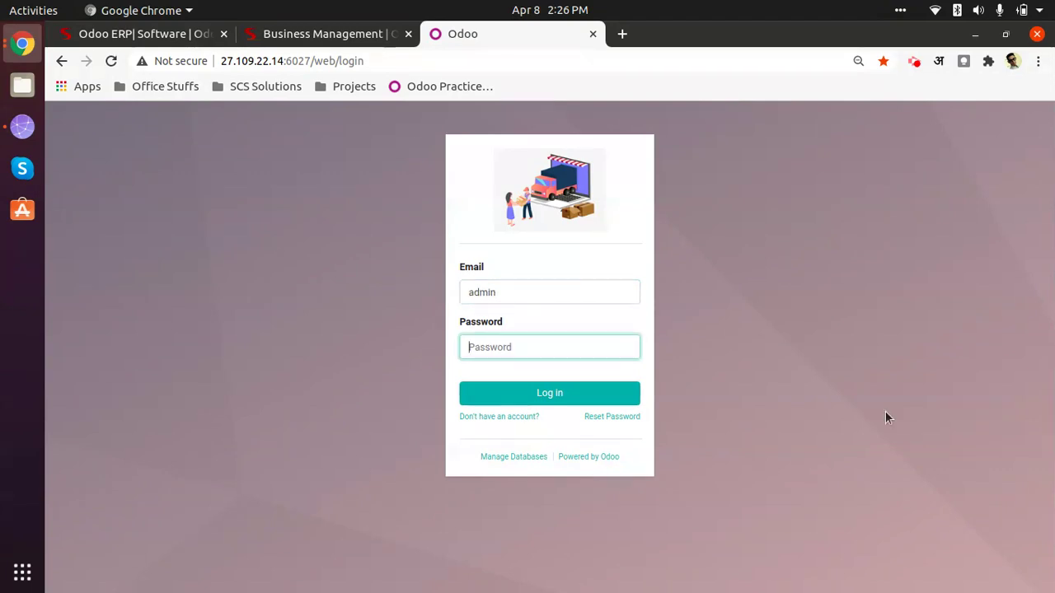
type("a")
key("Return")
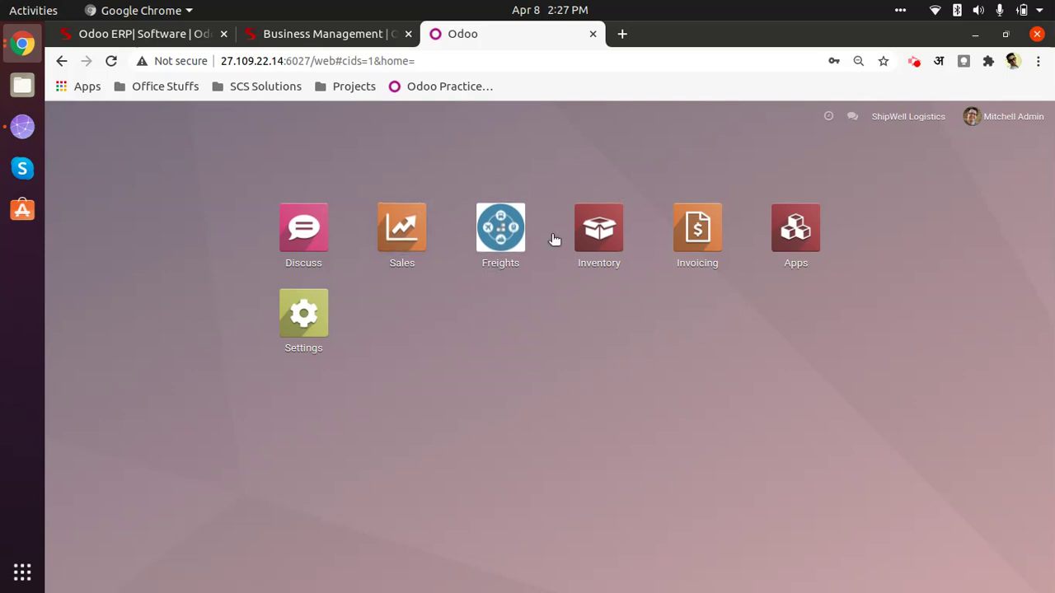
left_click(515, 235)
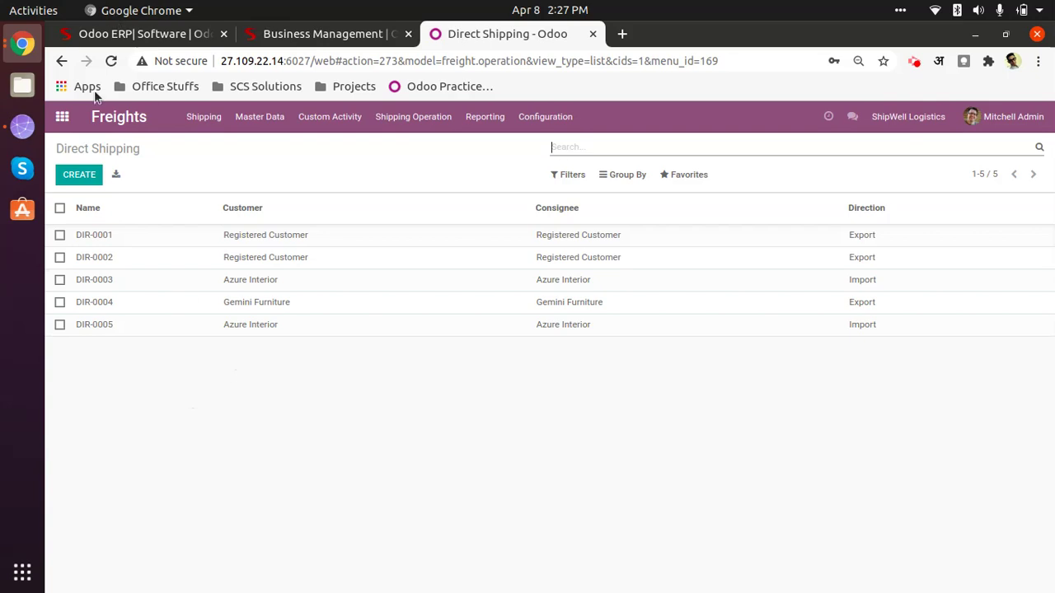
Step: Reopen Freights and inspect the Shipping and Master Data menus, including Custom Activity options
left_click(62, 116)
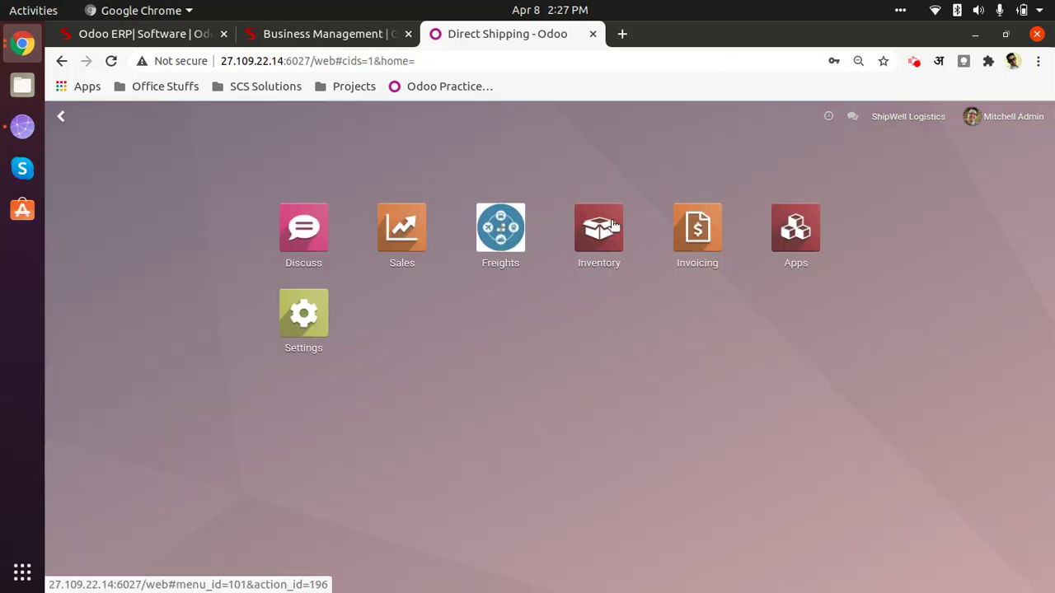
left_click(506, 234)
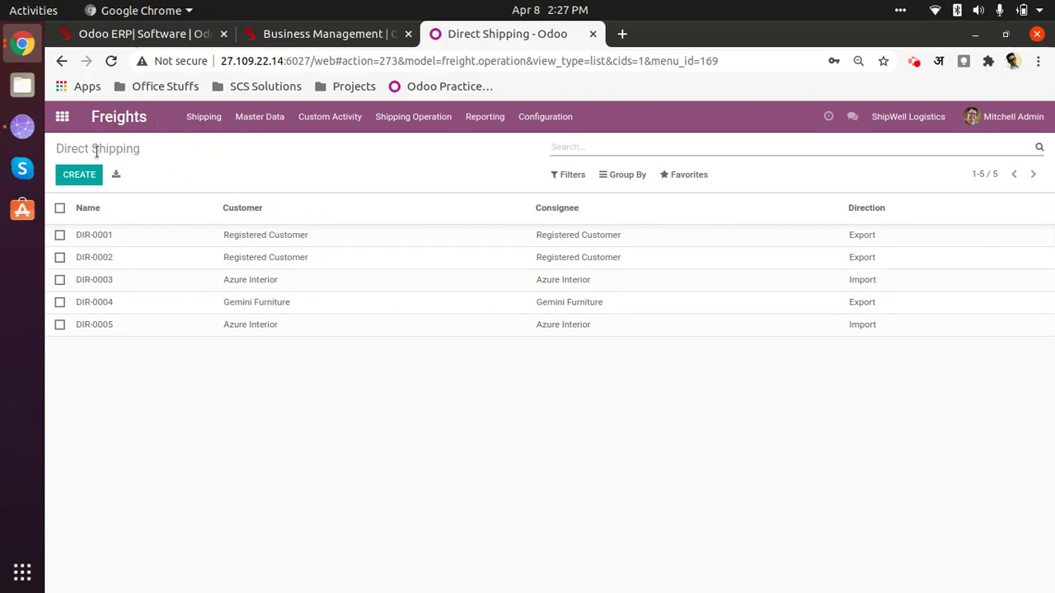
left_click(213, 113)
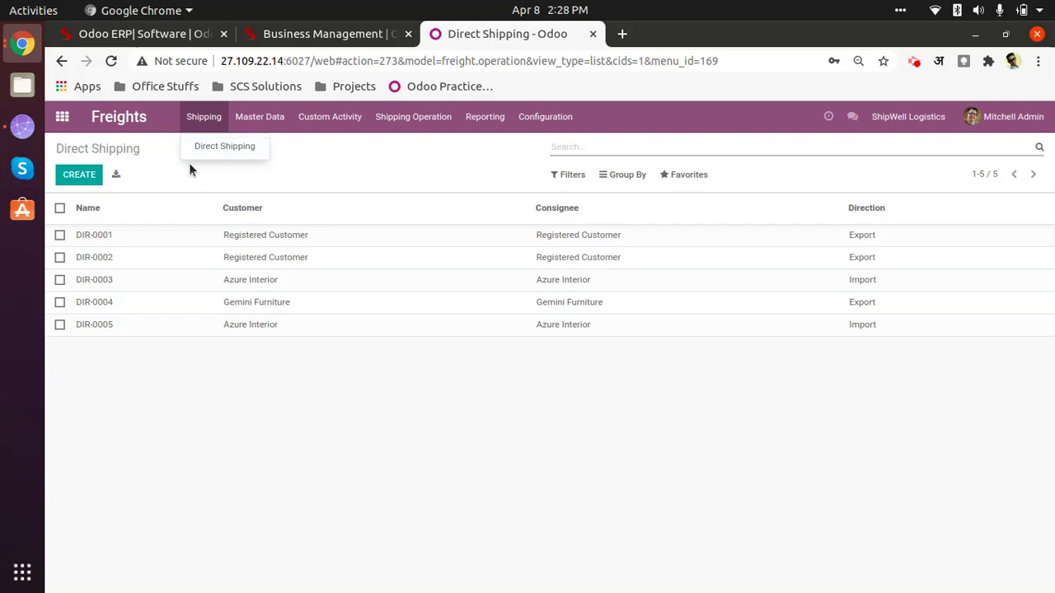
left_click(369, 170)
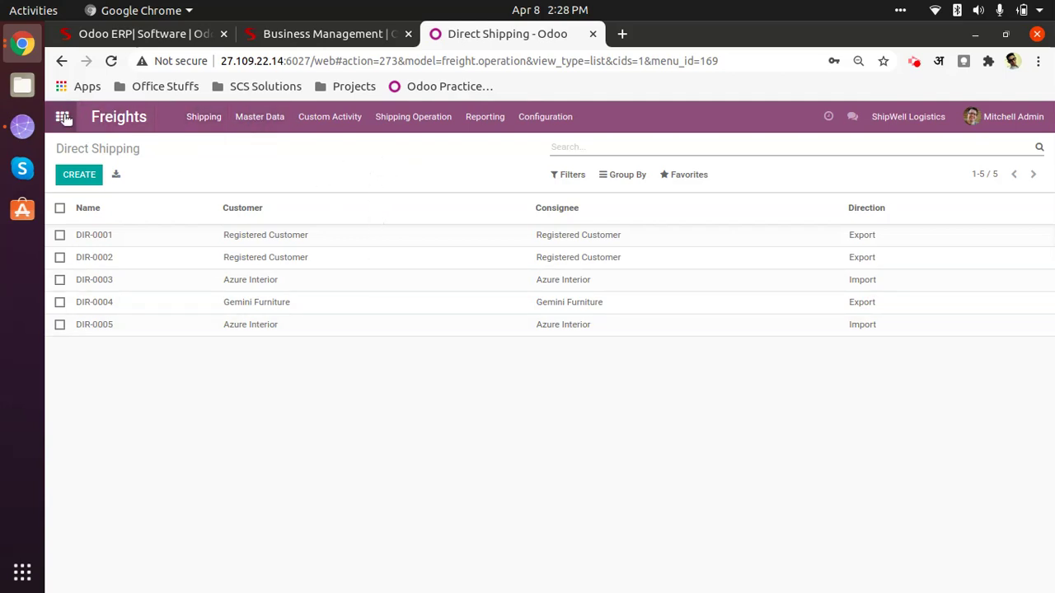
left_click(262, 118)
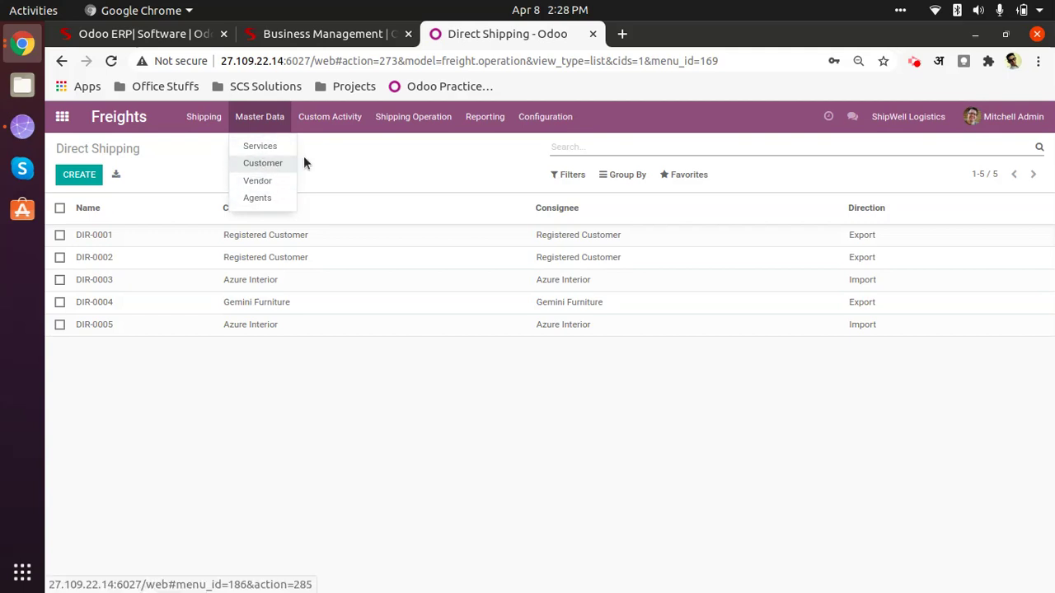
mouse_move(312, 129)
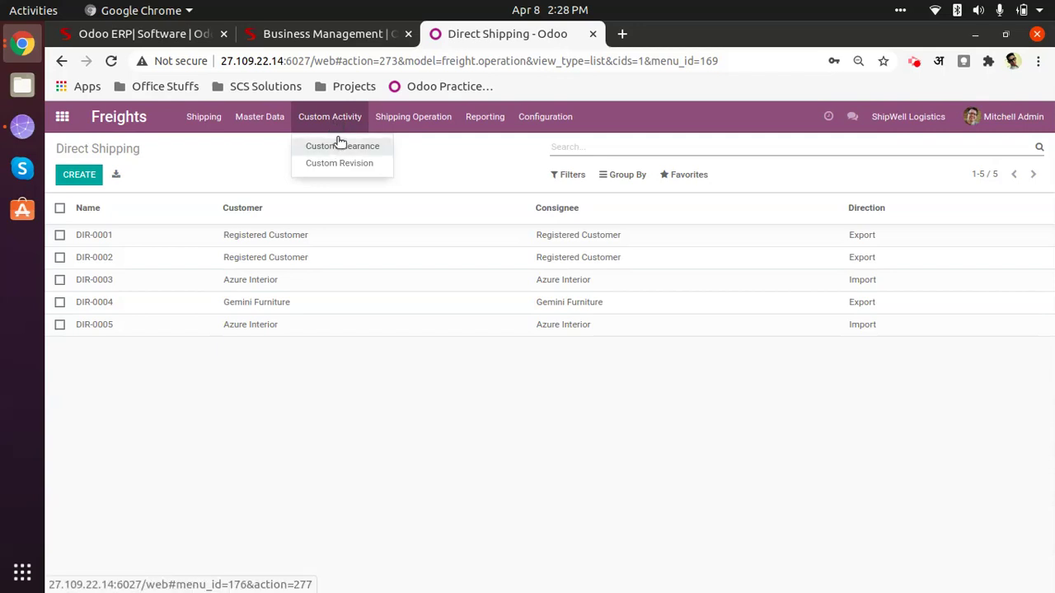
Step: Review the Shipping Operation, Reporting and Configuration menus (ports, vessels), then close them
mouse_move(414, 116)
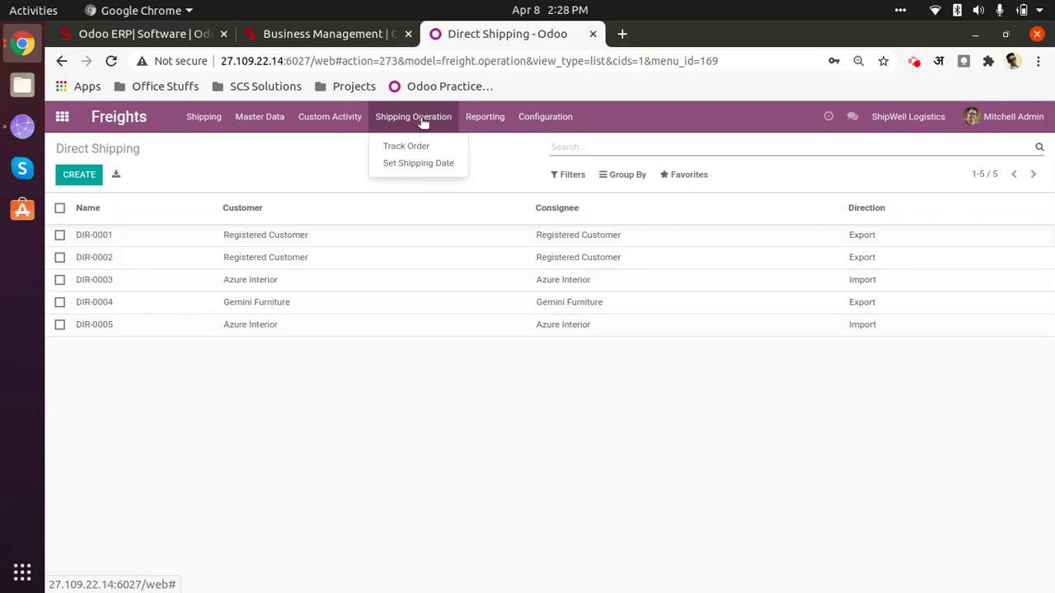
mouse_move(482, 118)
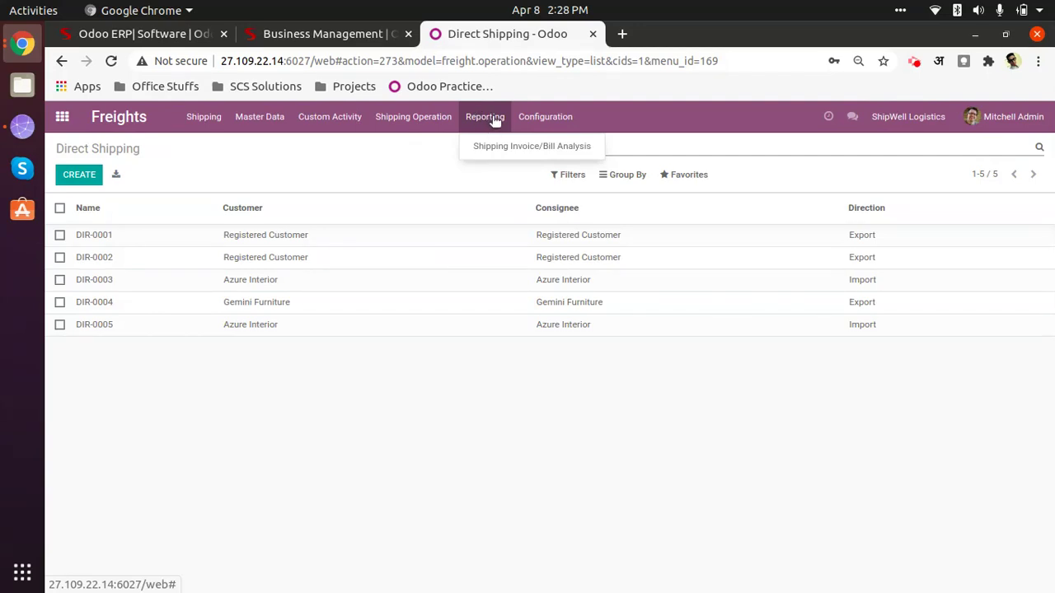
left_click(546, 117)
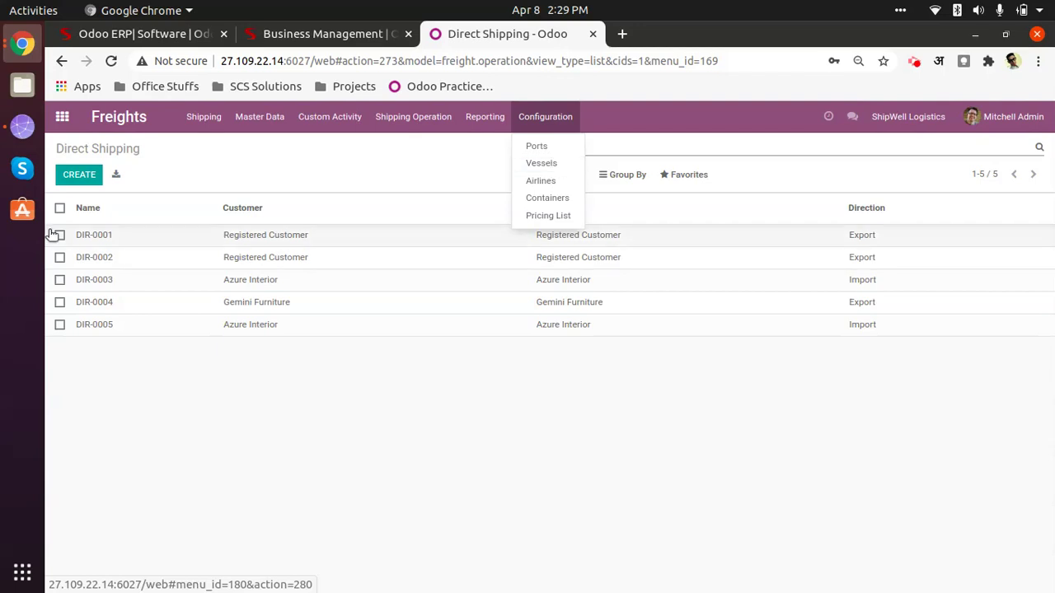
left_click(280, 149)
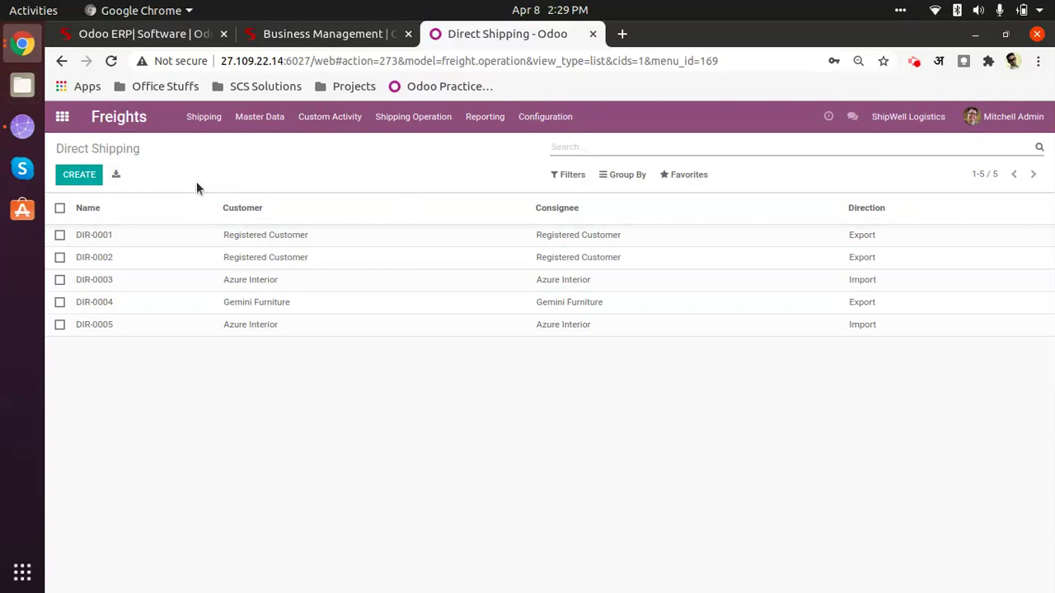
Step: Return to Freights, glance at Configuration again, and confirm the Activities panel shows none planned
left_click(63, 118)
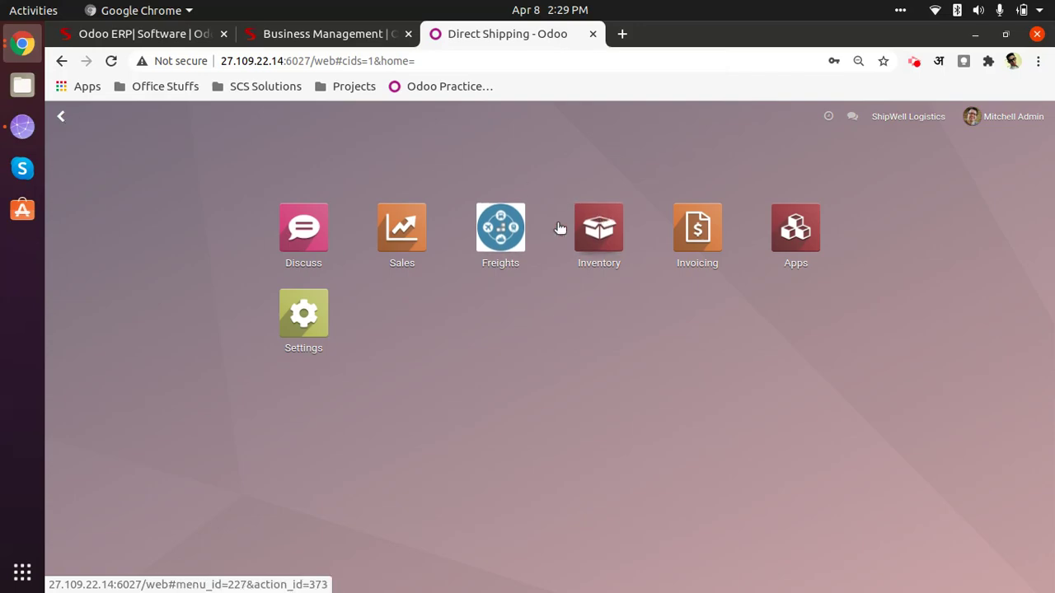
left_click(491, 243)
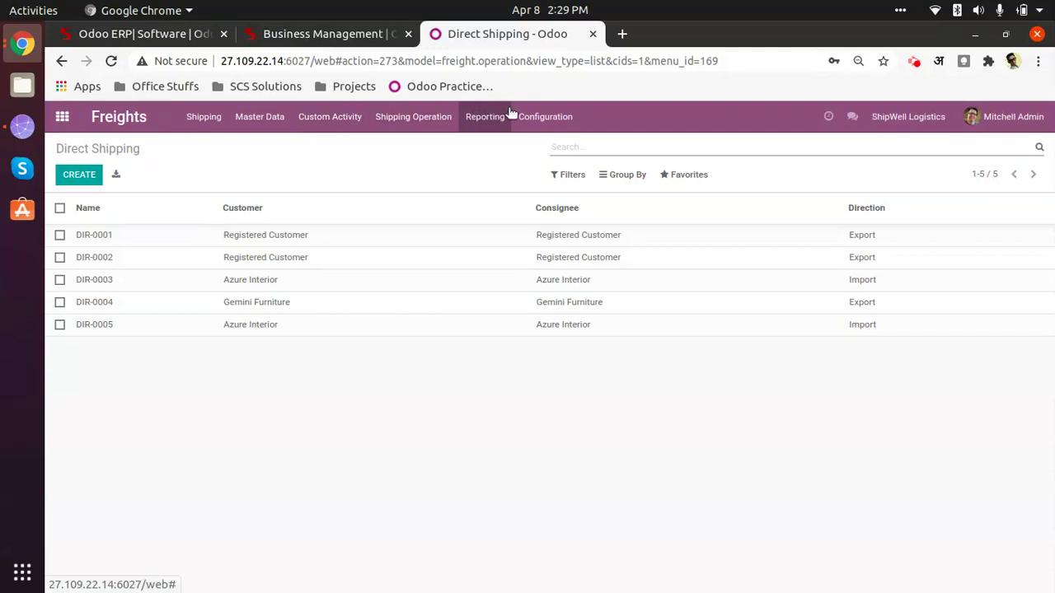
left_click(551, 113)
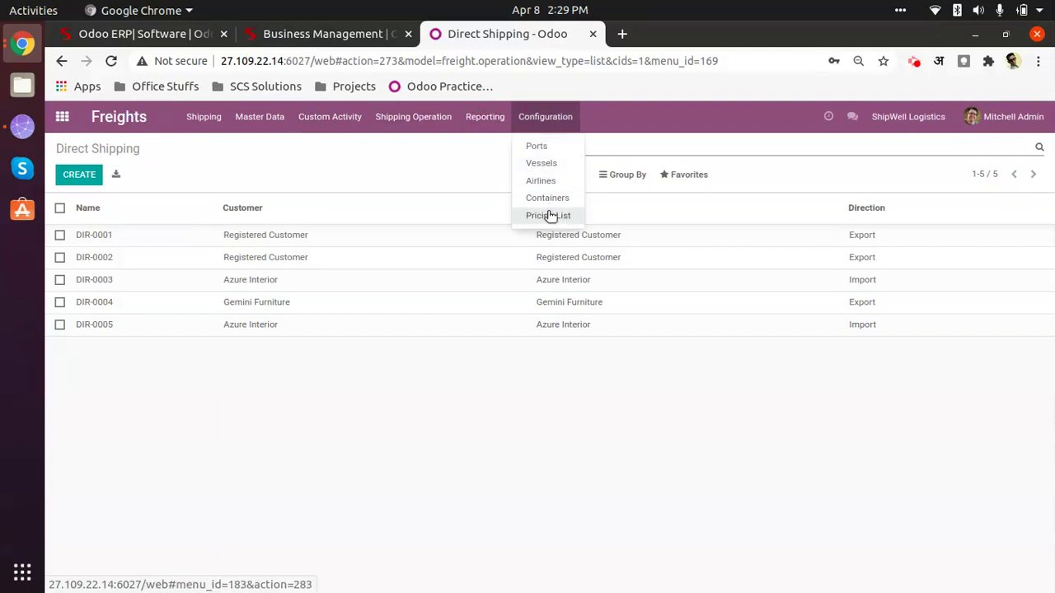
mouse_move(373, 121)
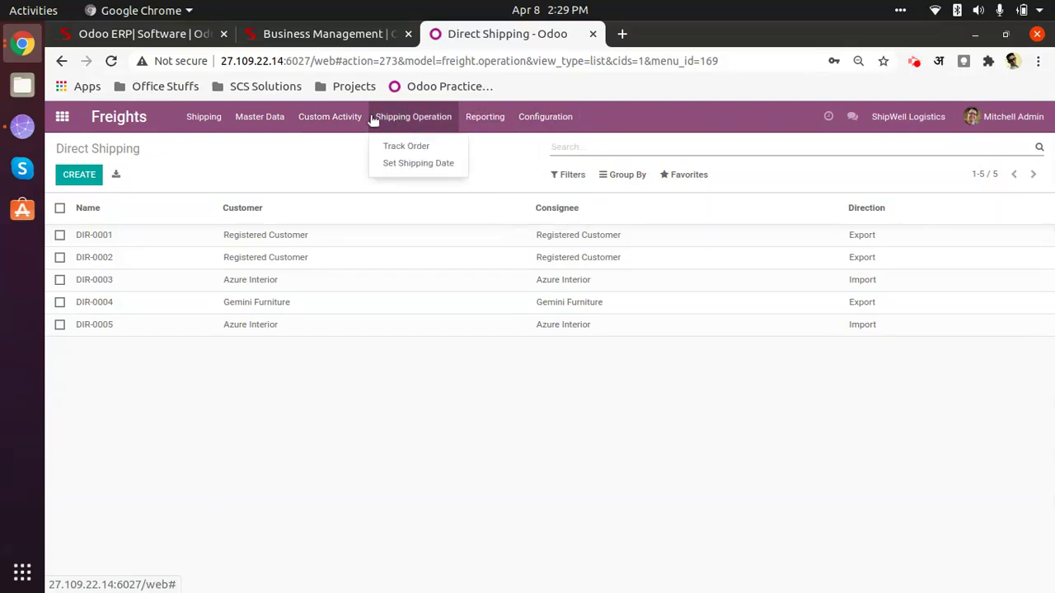
left_click(745, 117)
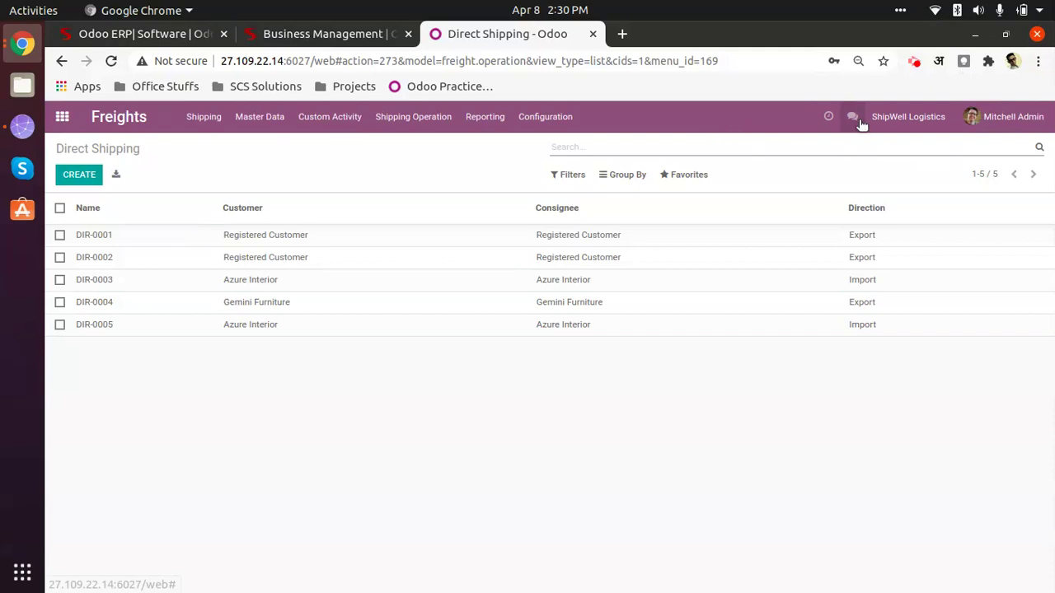
left_click(829, 118)
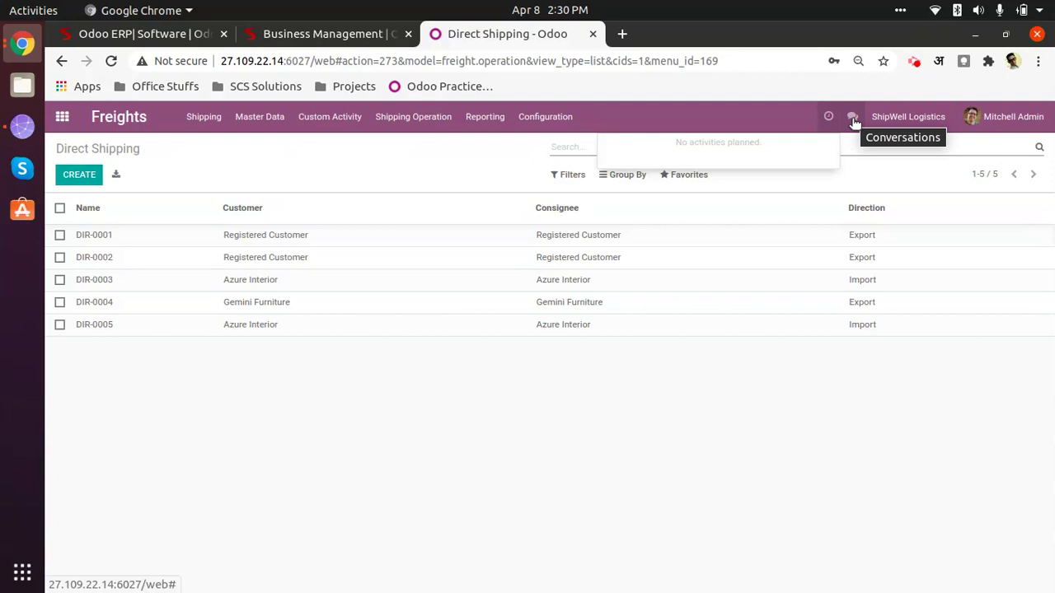
Step: Check the Conversations panel, close it, and open the user menu listing Documentation through Log out
left_click(854, 120)
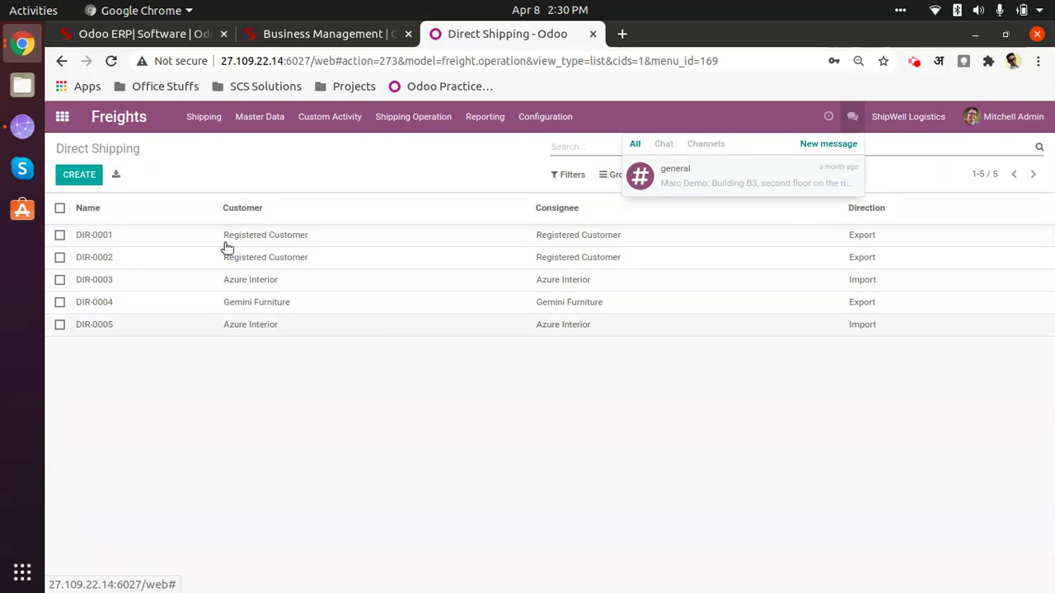
left_click(375, 169)
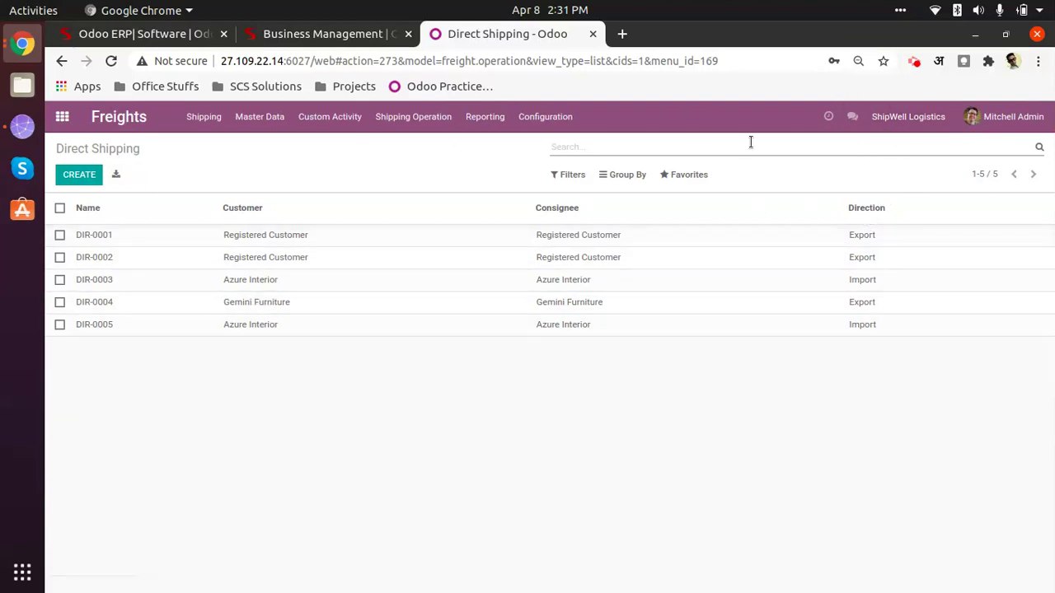
left_click(997, 115)
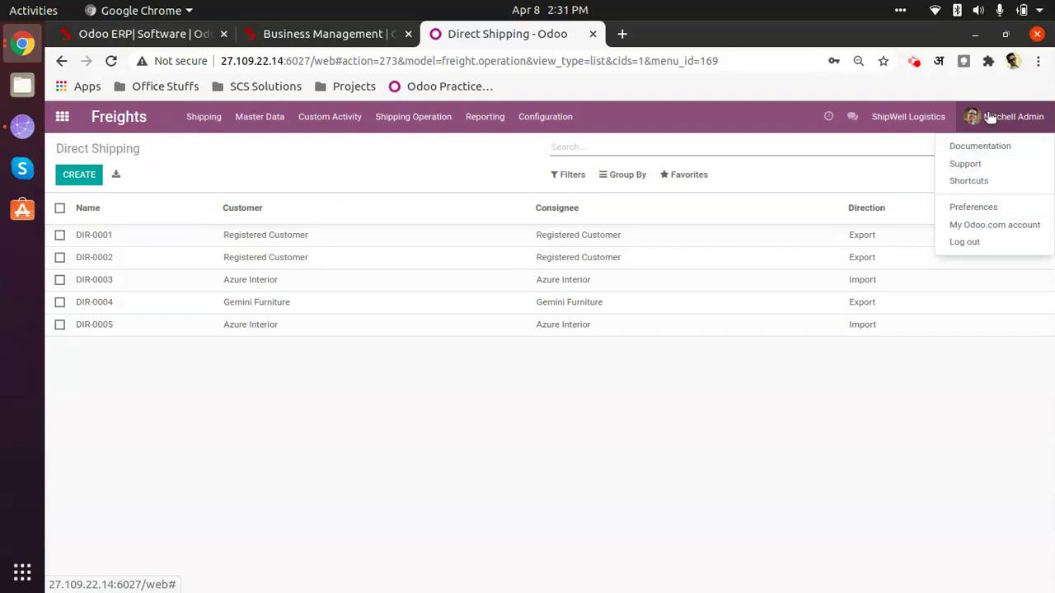
Step: Dismiss the user menu to show the Direct Shipping records DIR-0001 to DIR-0005 again
left_click(790, 527)
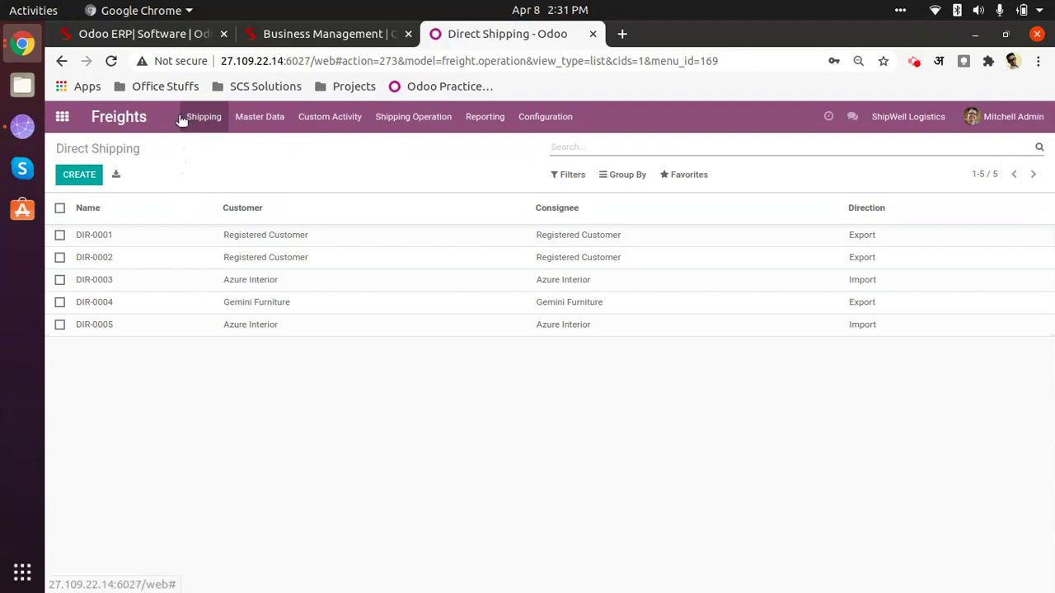
left_click(575, 125)
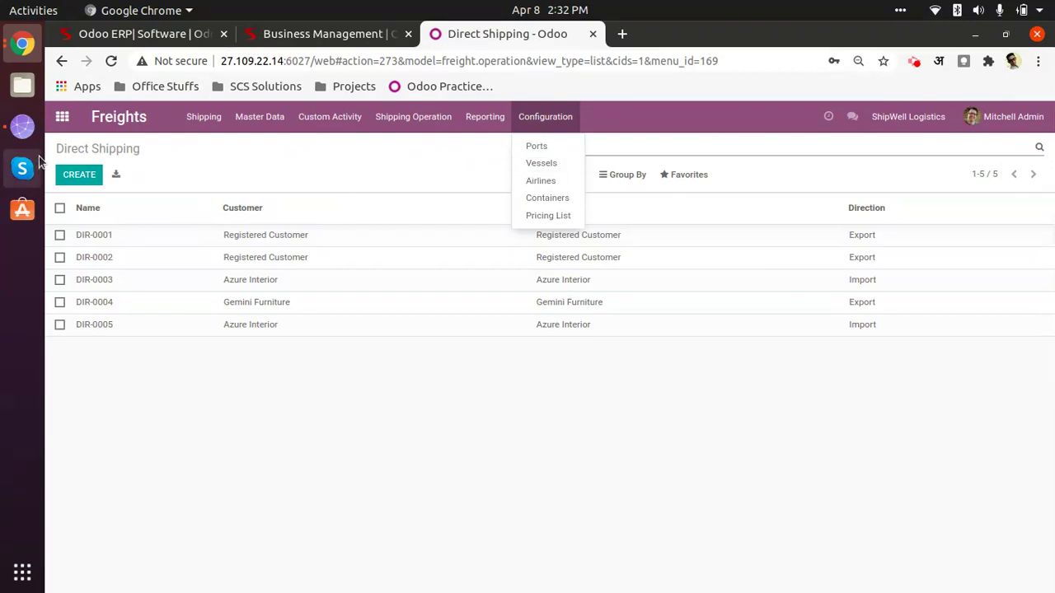
left_click(465, 380)
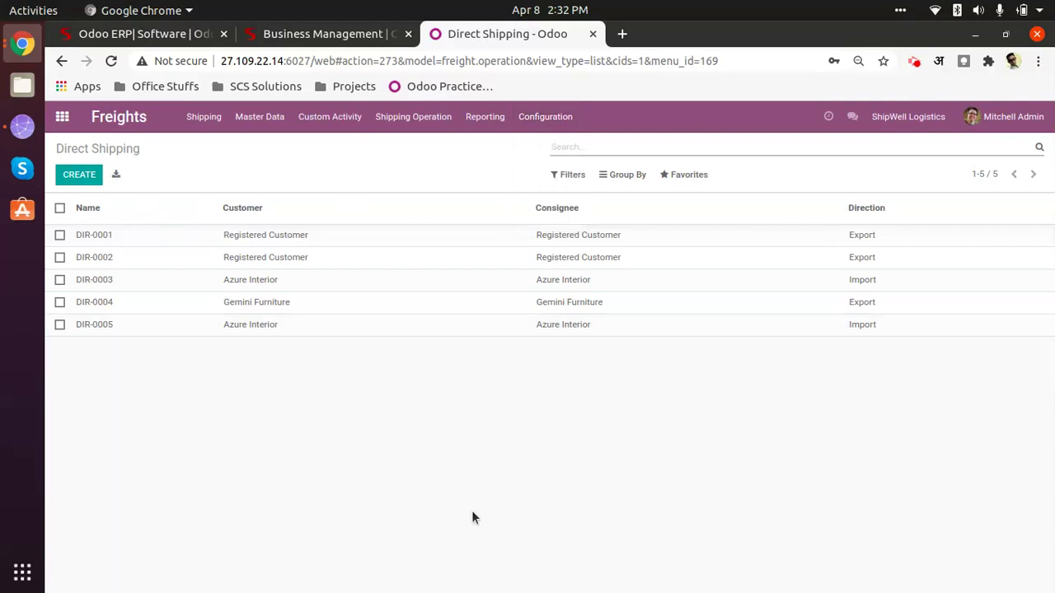